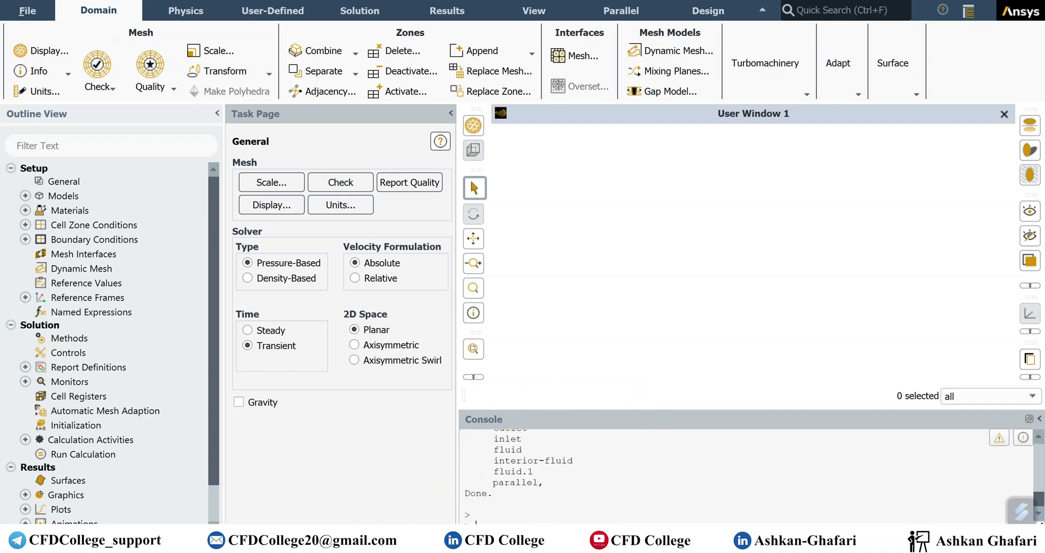
# - Switch to Tecplot 360 and load Cylinder.cas.h5 and Cylinder.dat.h5 from the Tecplot folder using the Fluent Common Fluid Files Loader
pyautogui.click(406, 544)
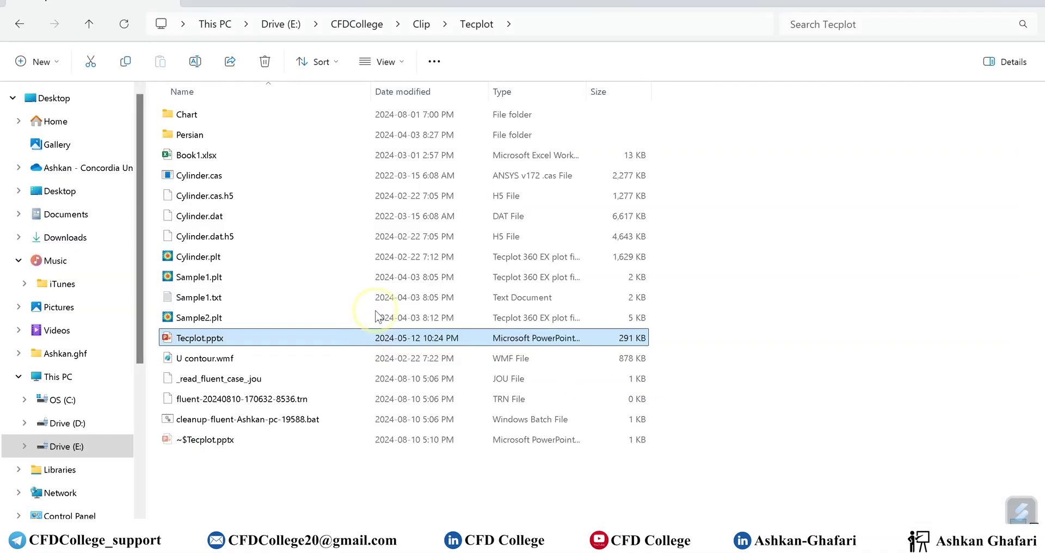
pyautogui.click(228, 239)
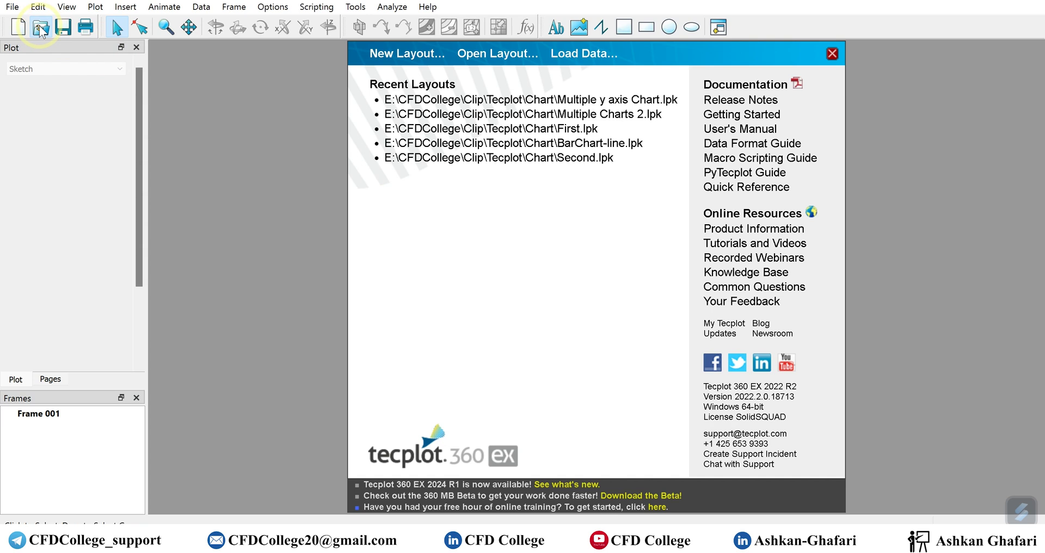
pyautogui.click(40, 28)
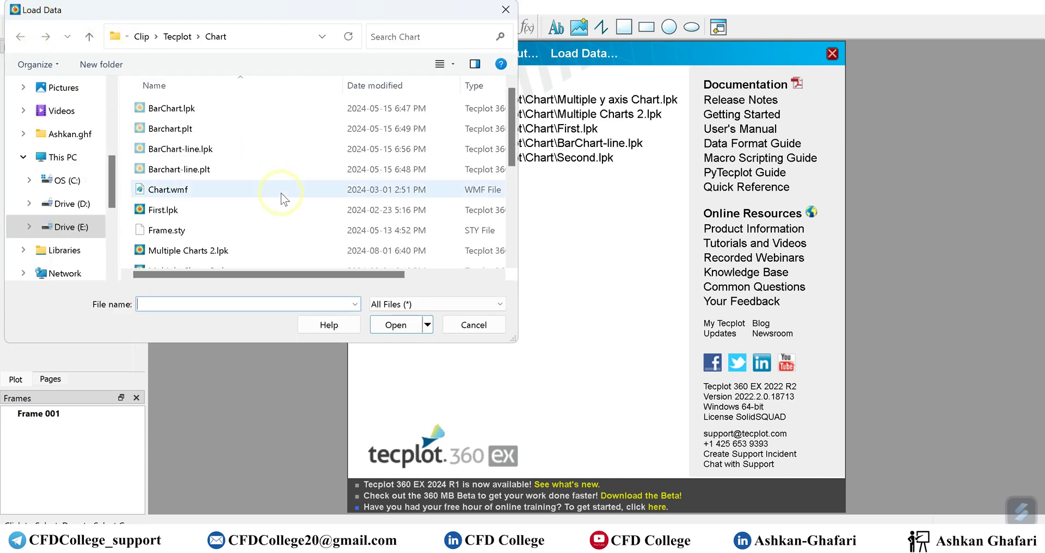
pyautogui.scroll(-1, 303, 203)
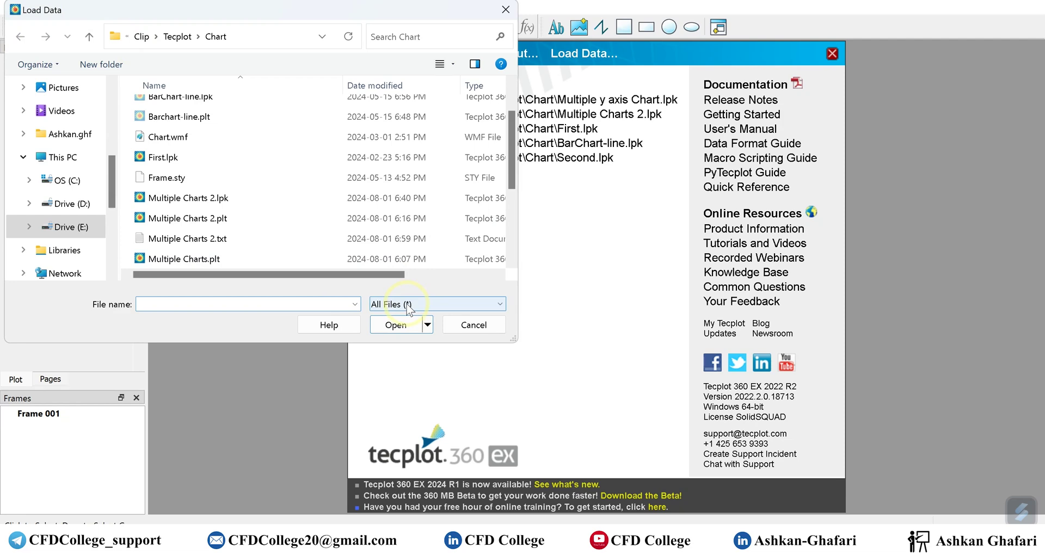
pyautogui.click(376, 308)
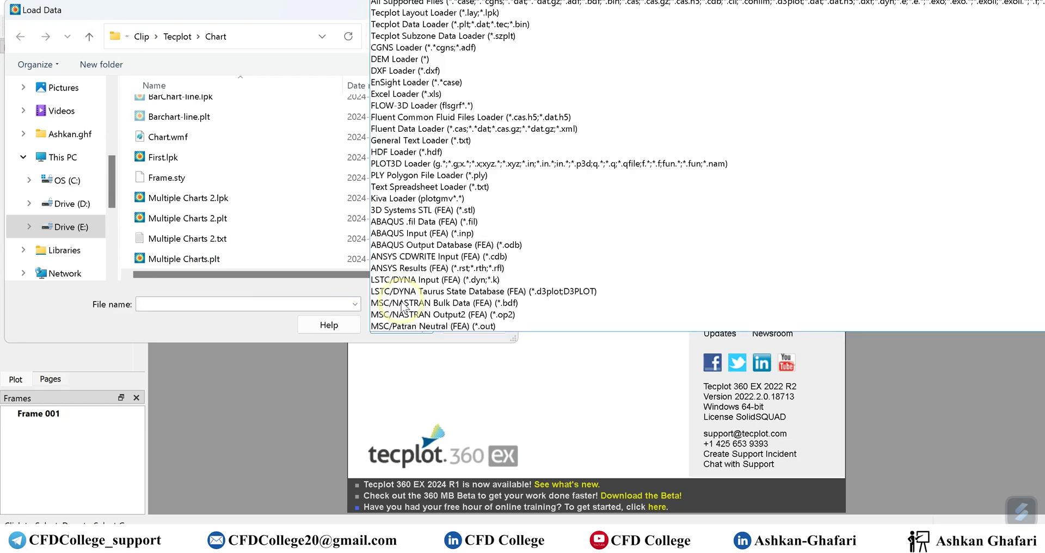
pyautogui.click(469, 121)
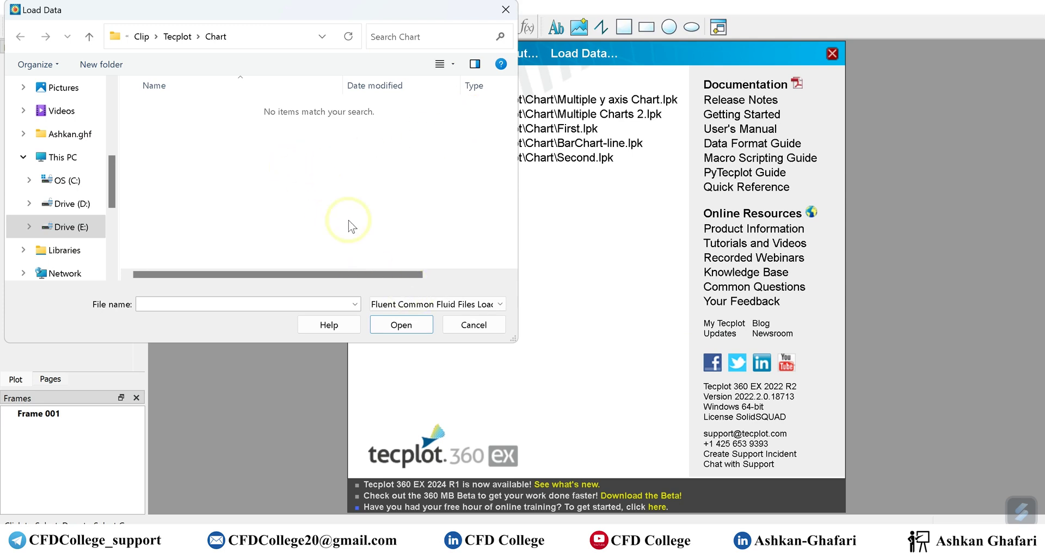
pyautogui.click(173, 37)
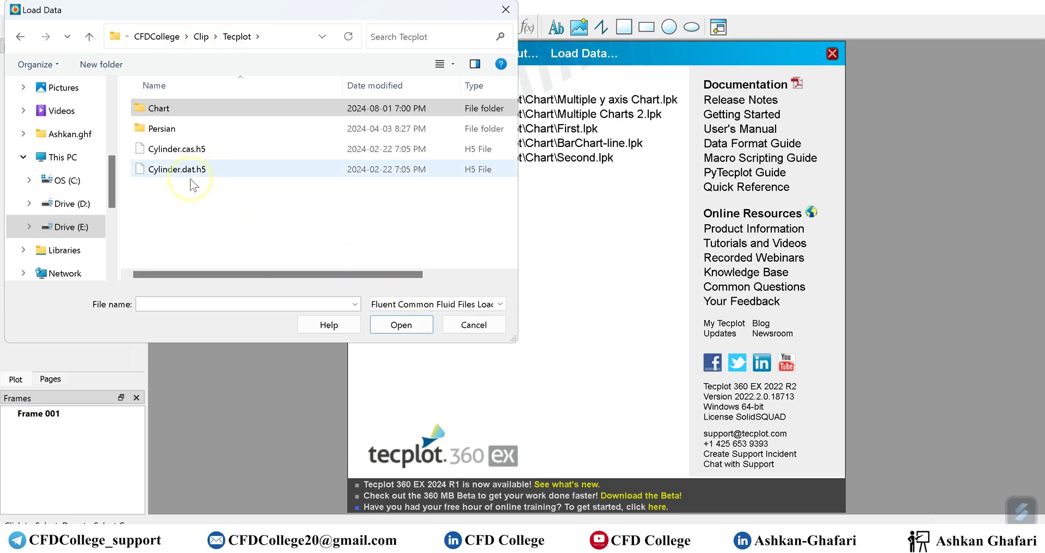
pyautogui.moveTo(221, 199); pyautogui.dragTo(165, 149)
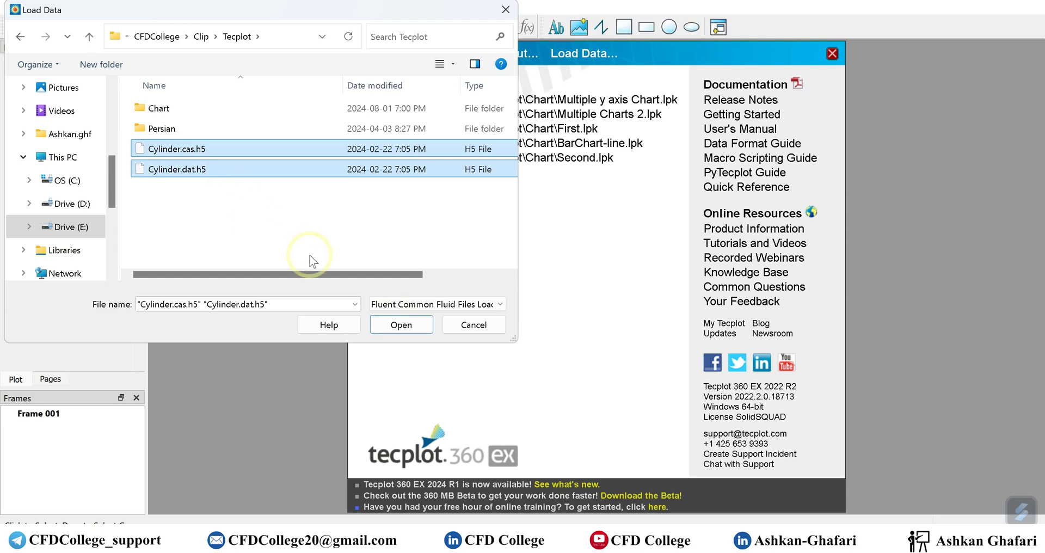
pyautogui.click(401, 325)
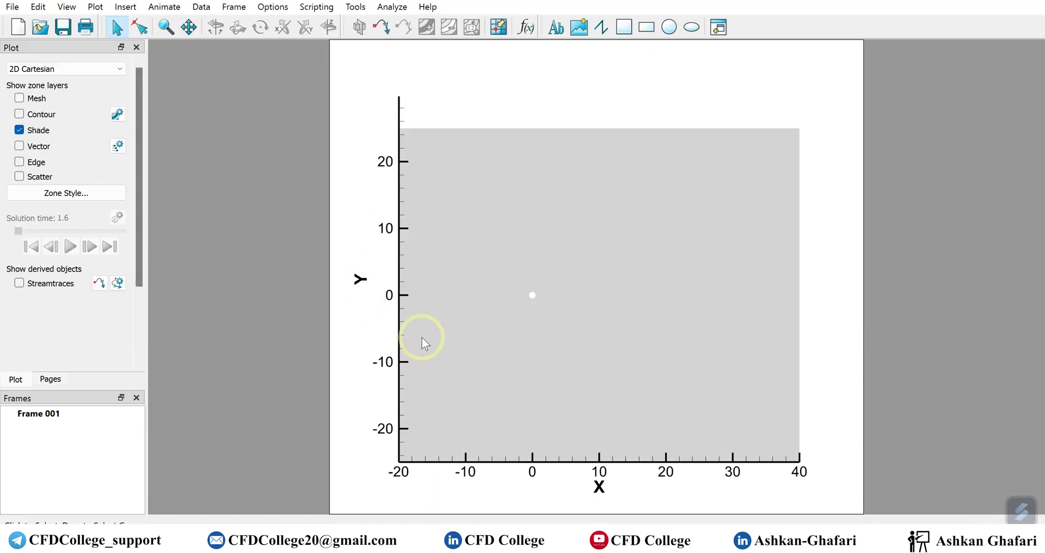
# - Turn on the contour layer and set its variable to X Velocity
pyautogui.click(19, 114)
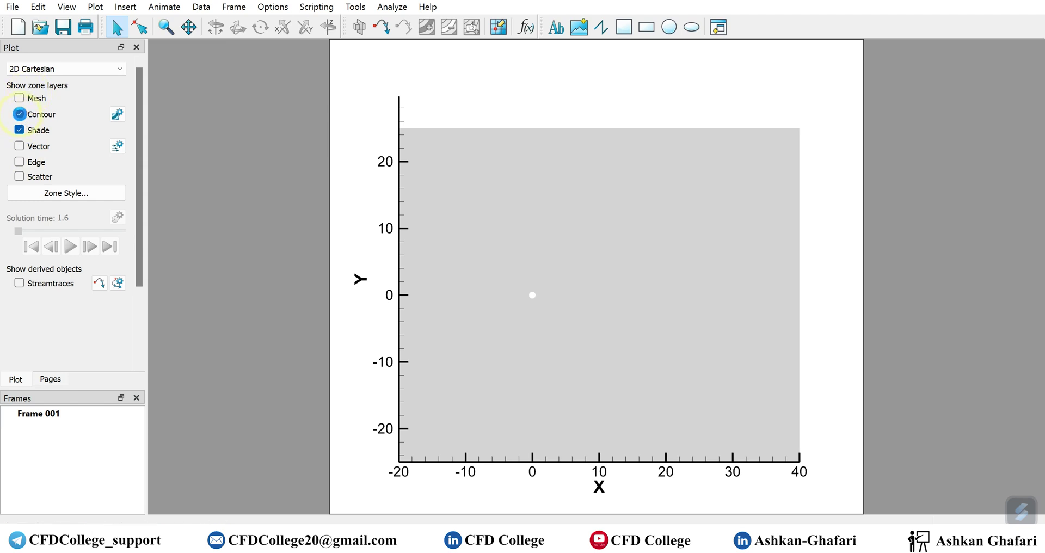
pyautogui.click(117, 114)
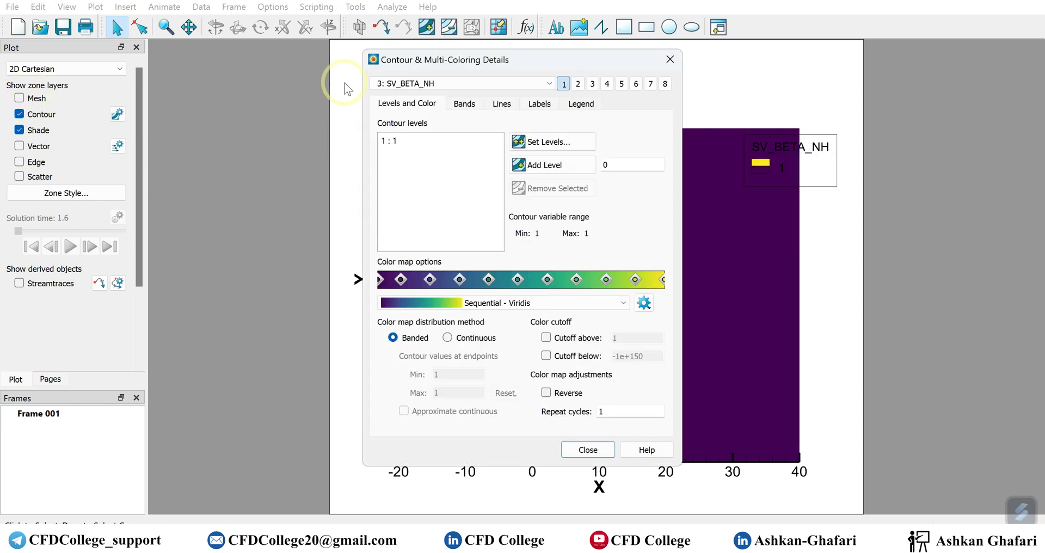
pyautogui.click(482, 84)
pyautogui.scroll(-8, 449, 153)
pyautogui.scroll(6, 450, 155)
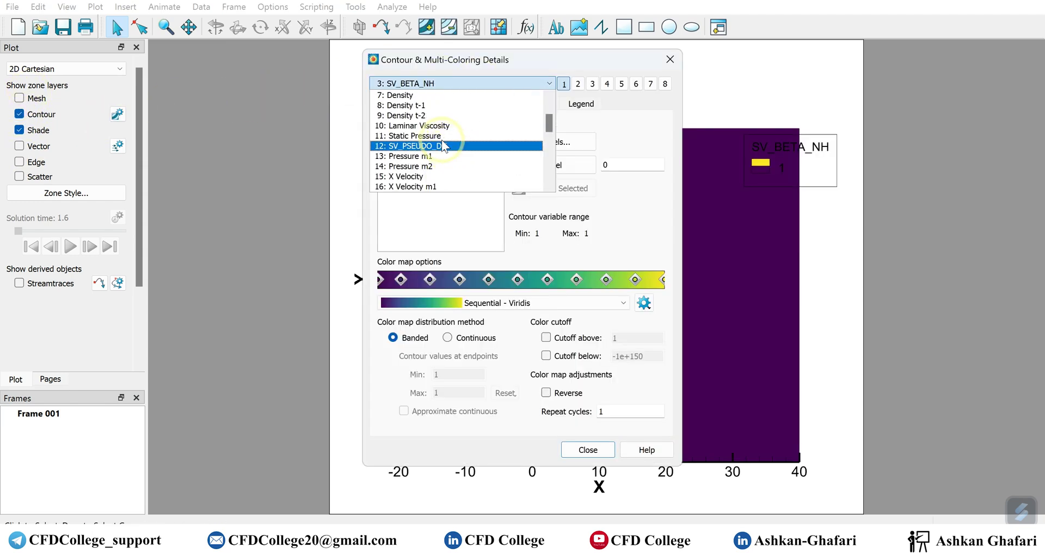
pyautogui.click(413, 168)
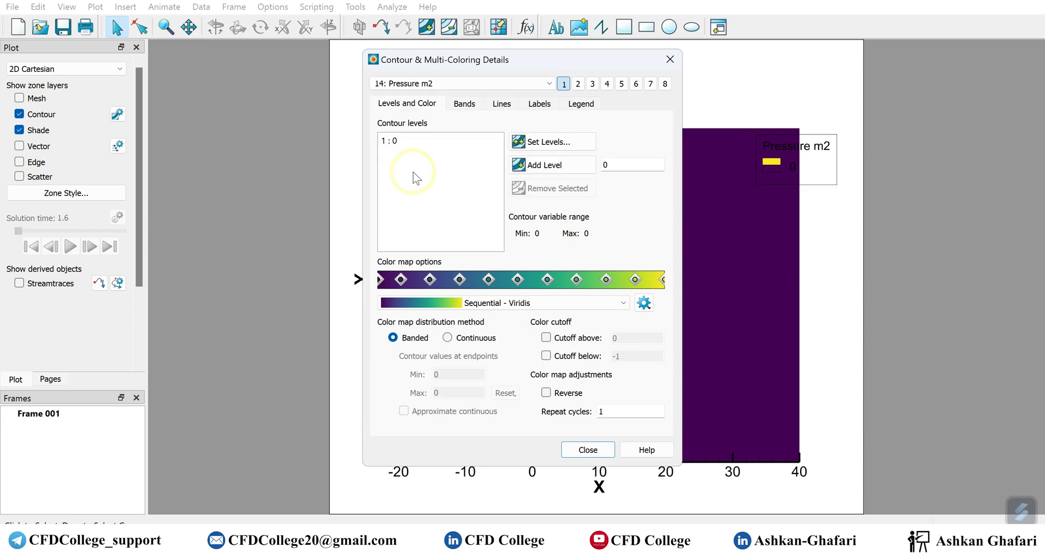
pyautogui.click(463, 84)
pyautogui.click(443, 179)
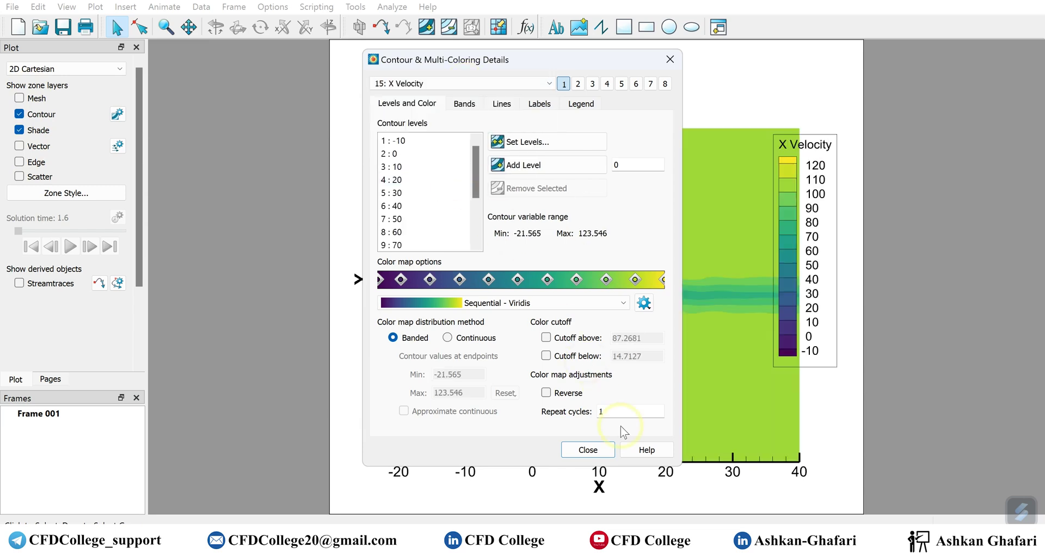
pyautogui.click(588, 449)
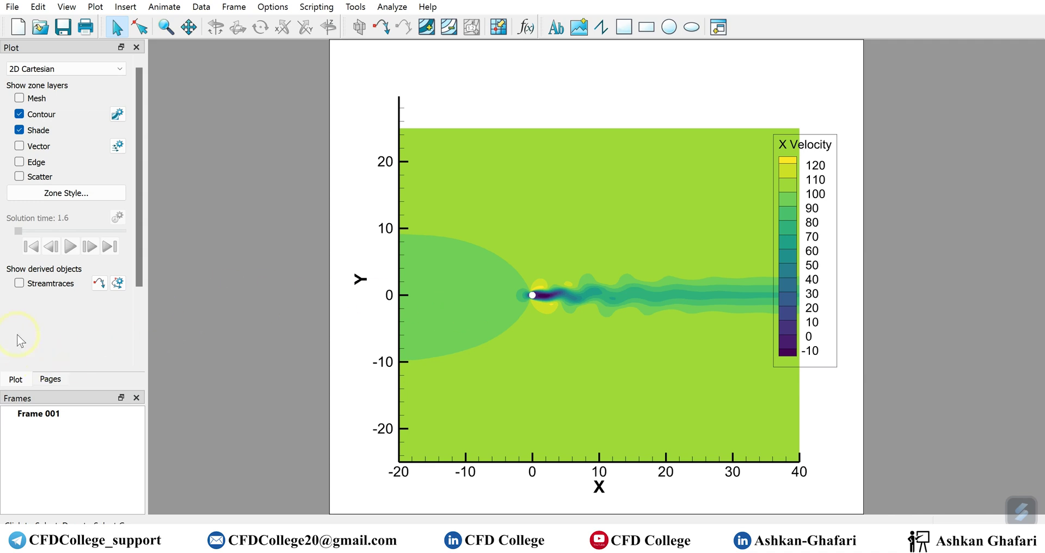
# - Enable streamtraces with X Velocity as the U variable and Y Velocity as the V variable
pyautogui.click(19, 283)
pyautogui.click(492, 292)
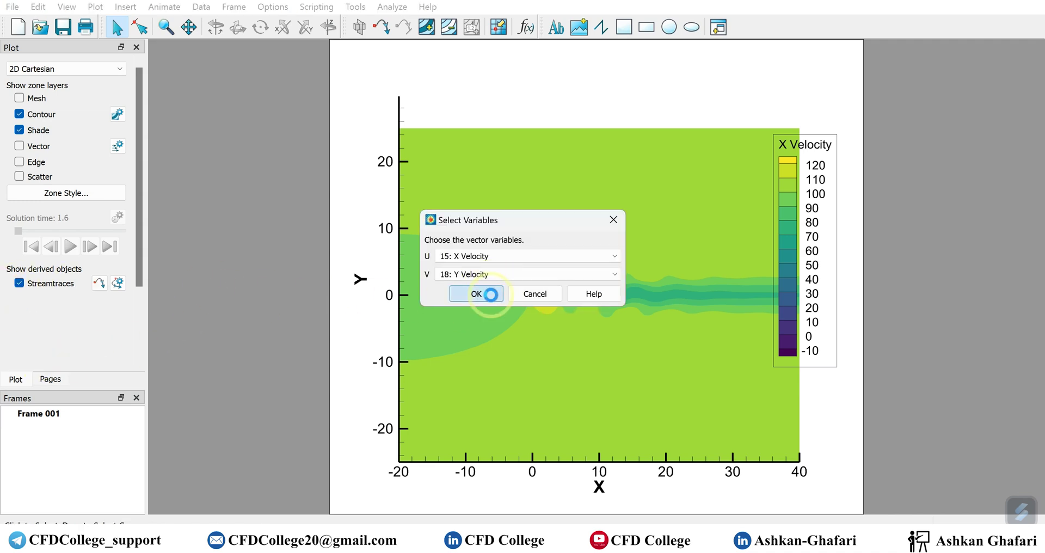
pyautogui.click(503, 289)
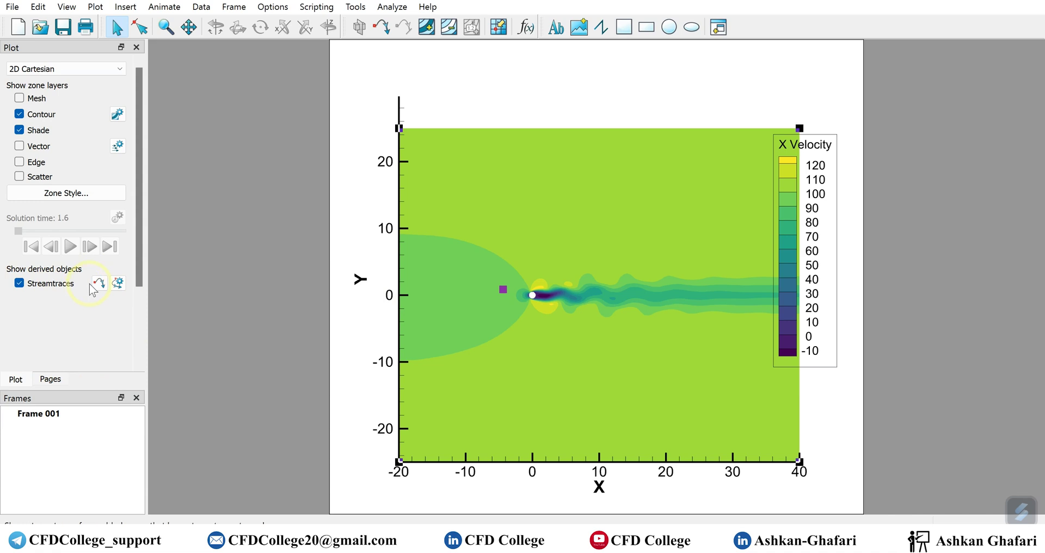
# - Place several streamtraces seeded just upstream of the cylinder and one in its near wake
pyautogui.click(100, 283)
pyautogui.click(506, 294)
pyautogui.click(517, 283)
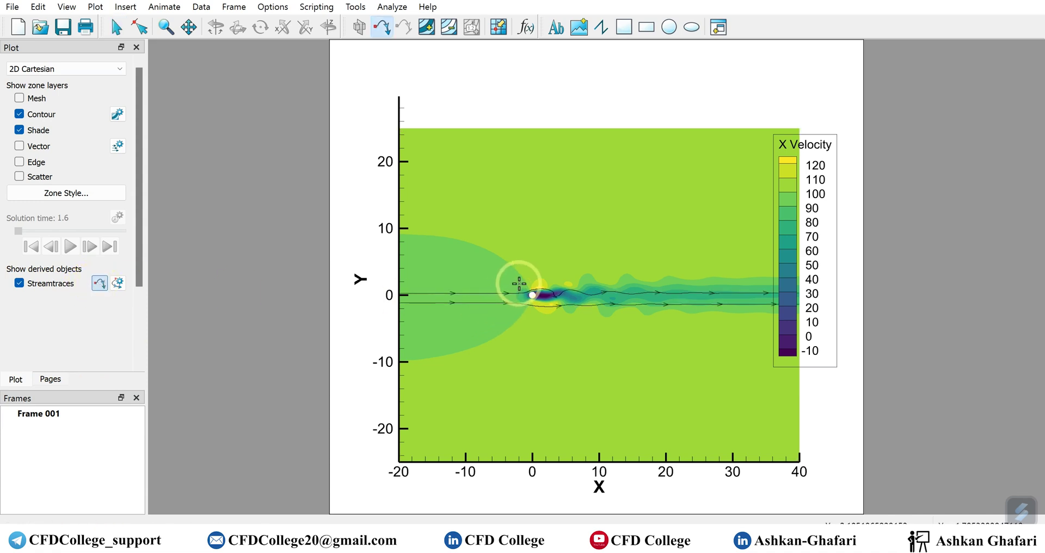
pyautogui.click(530, 287)
pyautogui.click(528, 294)
pyautogui.click(526, 299)
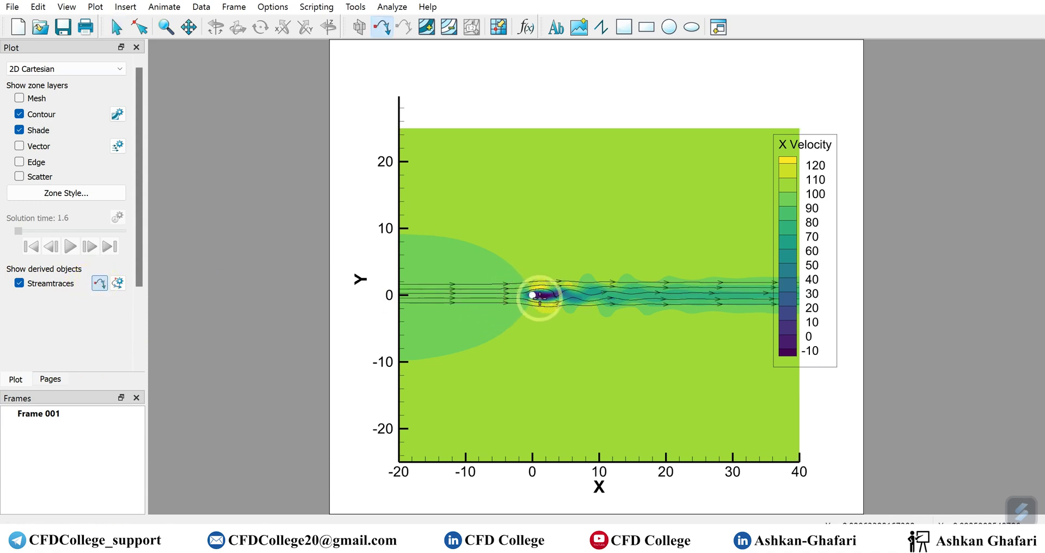
pyautogui.click(545, 294)
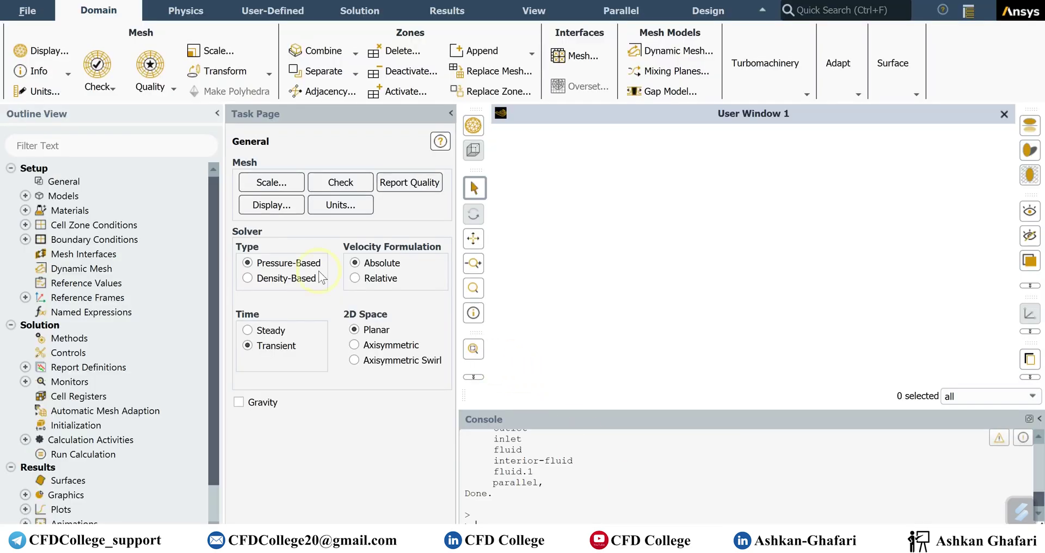
# - Switch to Ansys Fluent and examine the solution data export options, then close them without writing a file
pyautogui.click(30, 11)
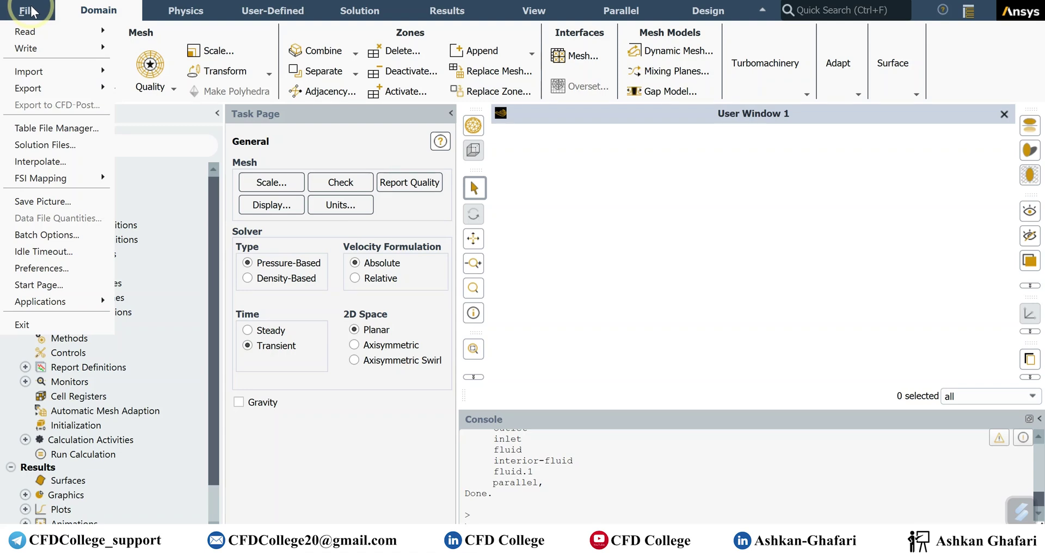
pyautogui.click(27, 12)
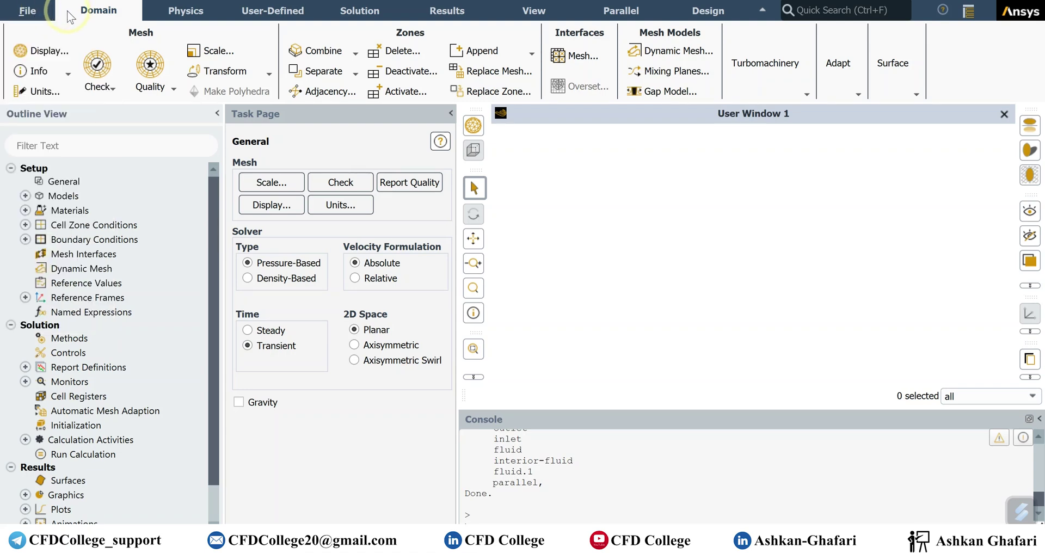
pyautogui.click(27, 11)
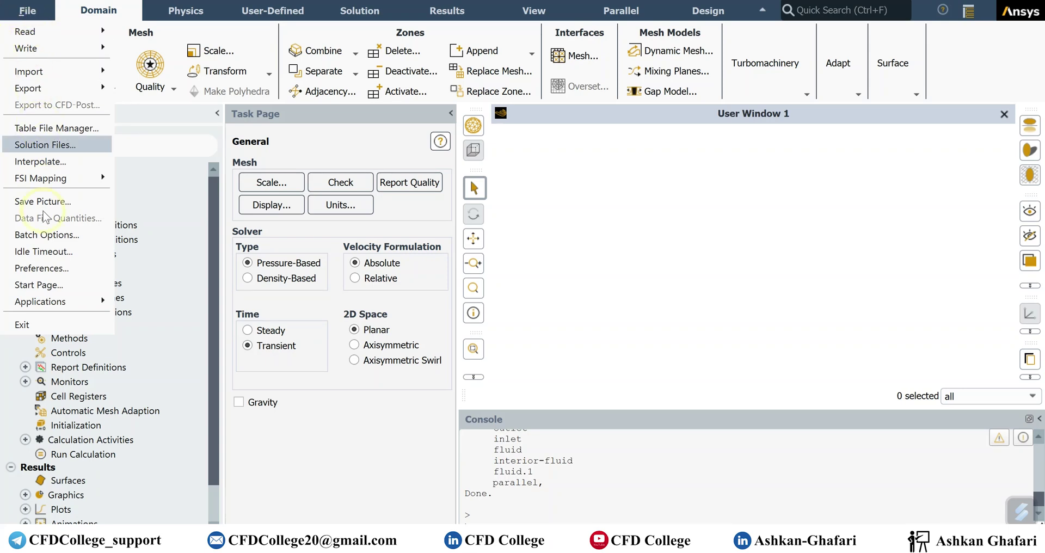
pyautogui.moveTo(71, 88)
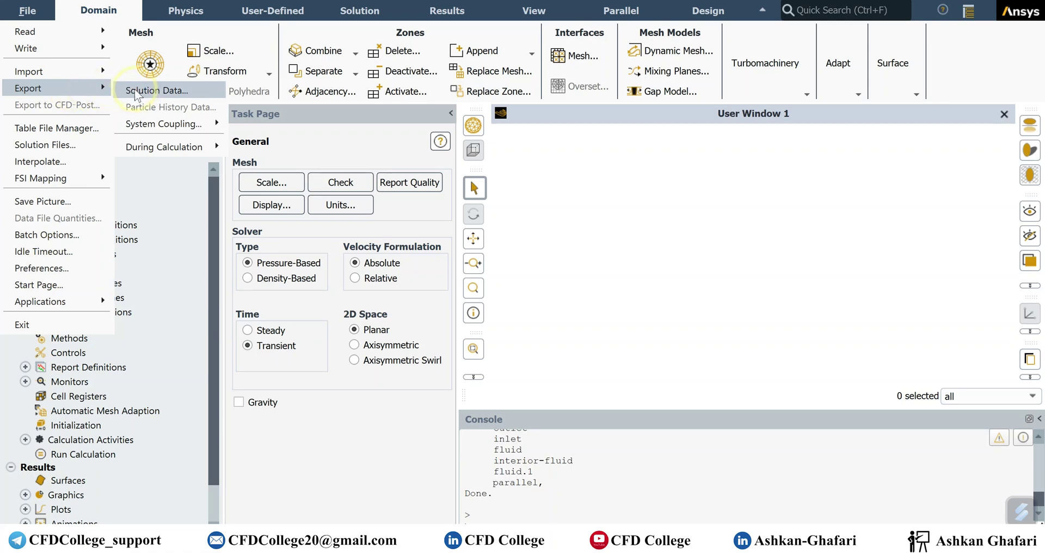
pyautogui.click(160, 89)
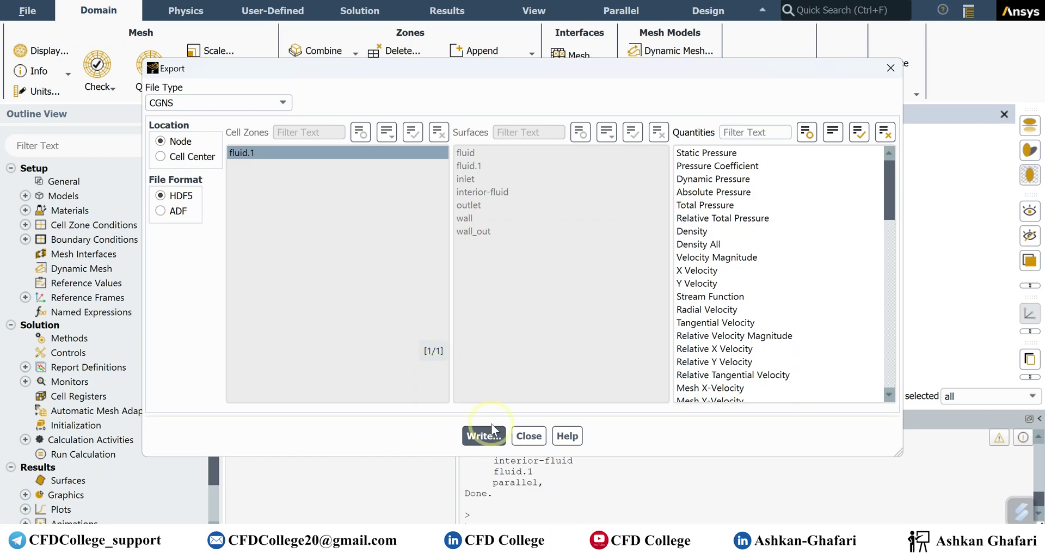
pyautogui.click(527, 436)
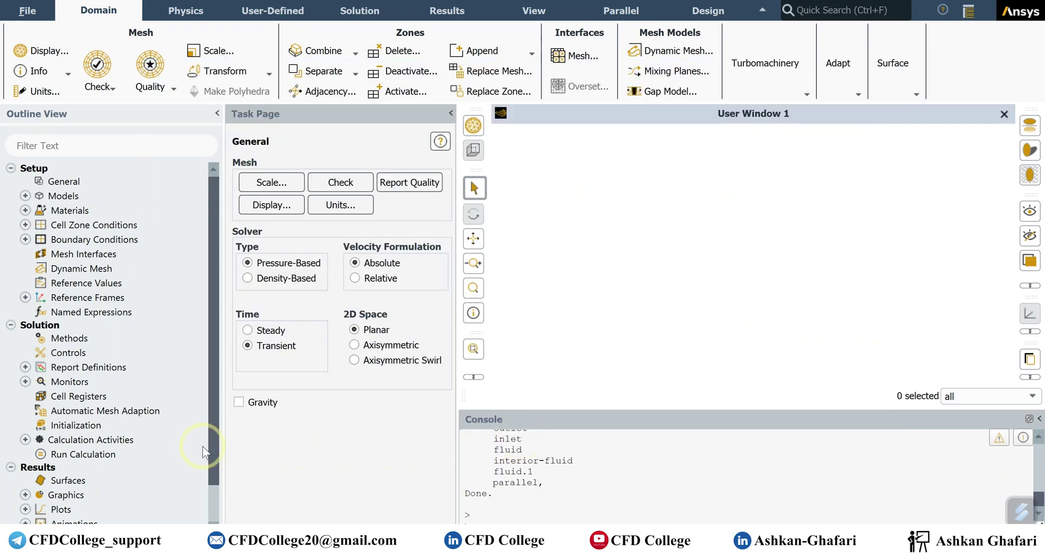
# - Read the solution data file Cylinder.dat.h5 into the current case
pyautogui.click(77, 455)
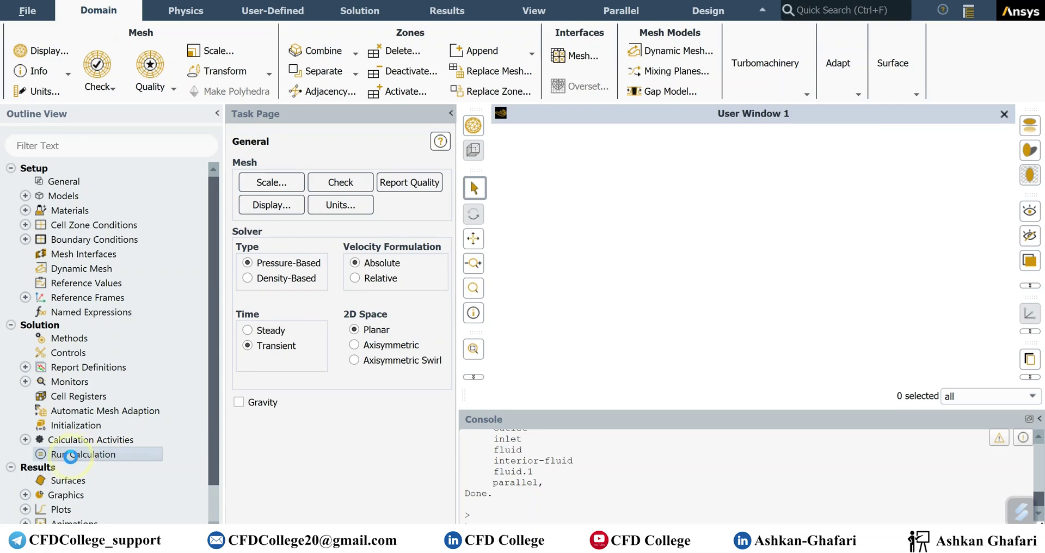
pyautogui.scroll(-1, 362, 426)
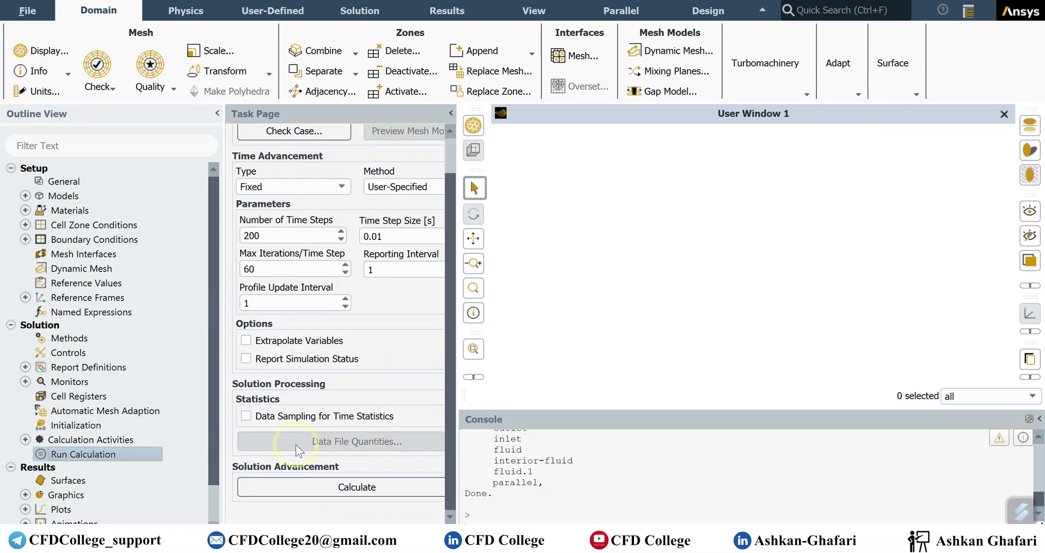
pyautogui.click(113, 427)
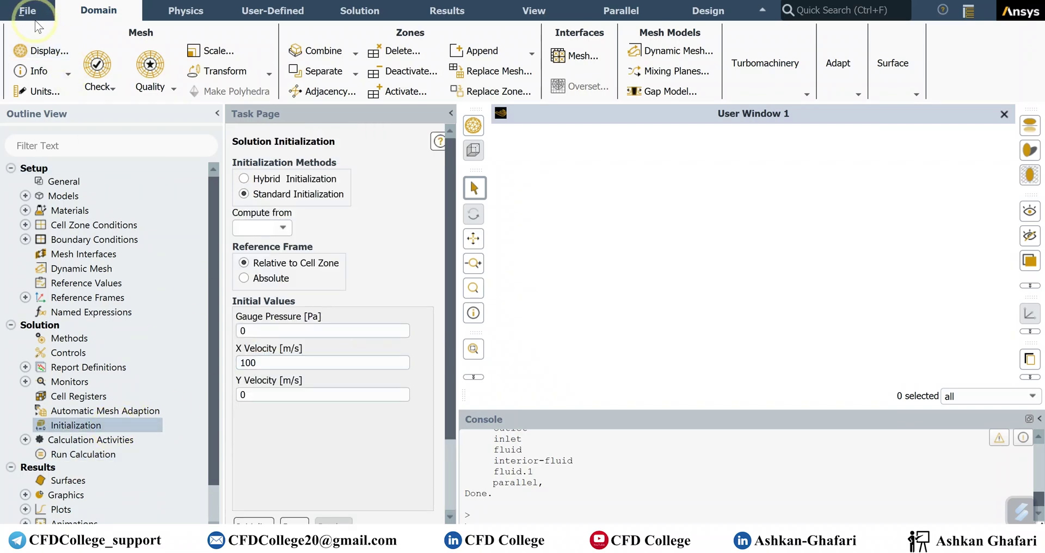
pyautogui.click(26, 10)
pyautogui.moveTo(103, 31)
pyautogui.click(150, 69)
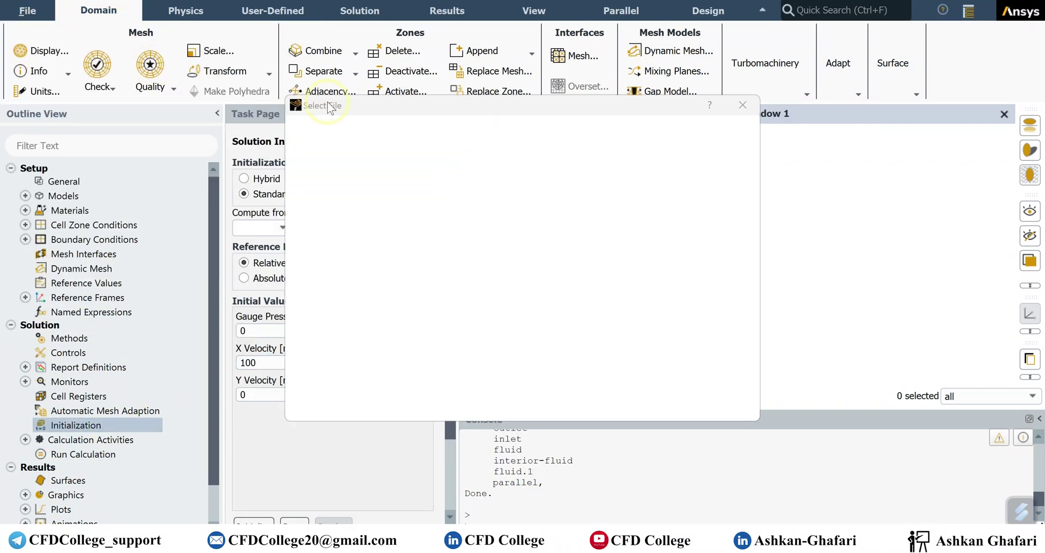
pyautogui.click(737, 353)
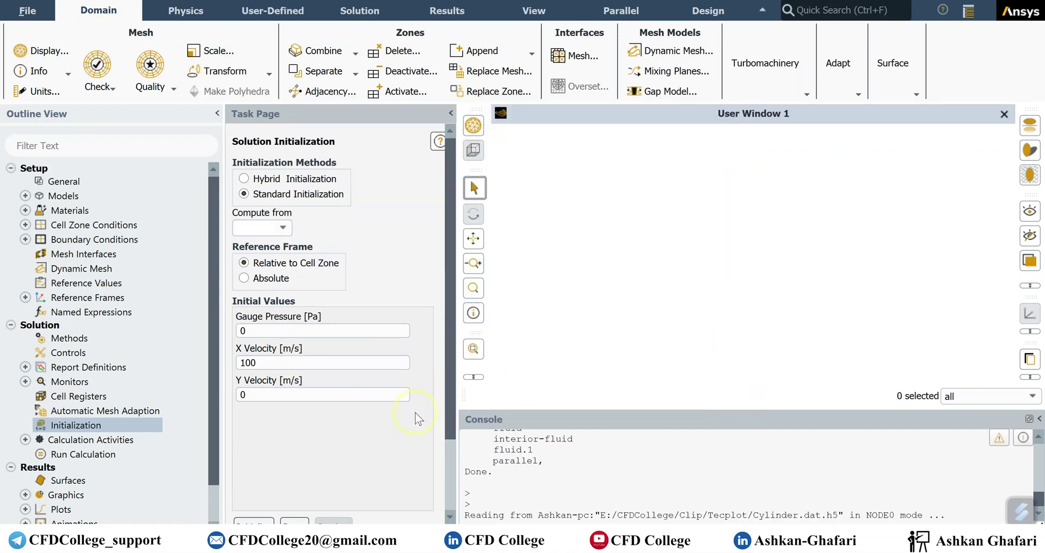
# - Examine the standard and additional quantities offered for the data file under Run Calculation, then cancel without changing the selection
pyautogui.click(97, 454)
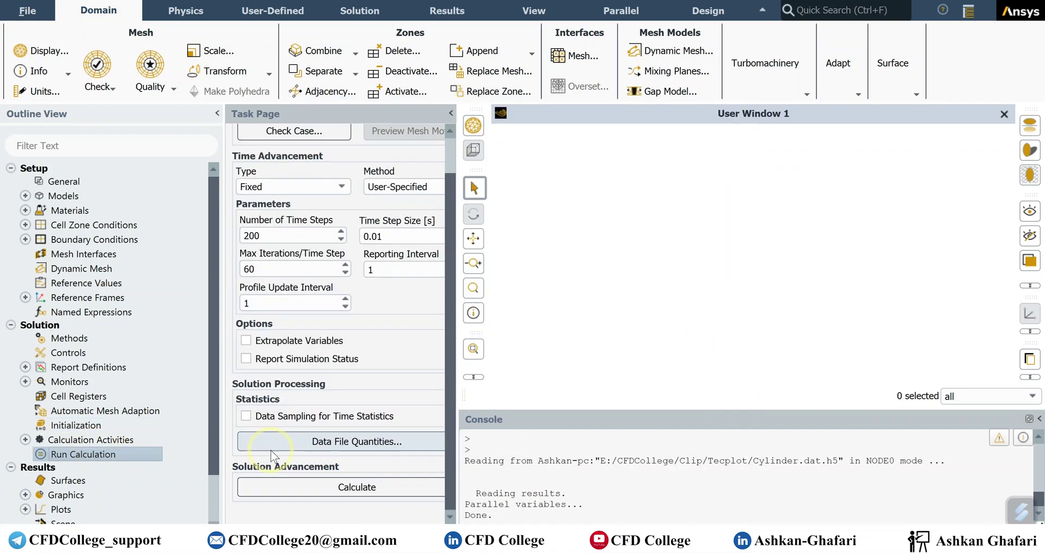
pyautogui.click(331, 442)
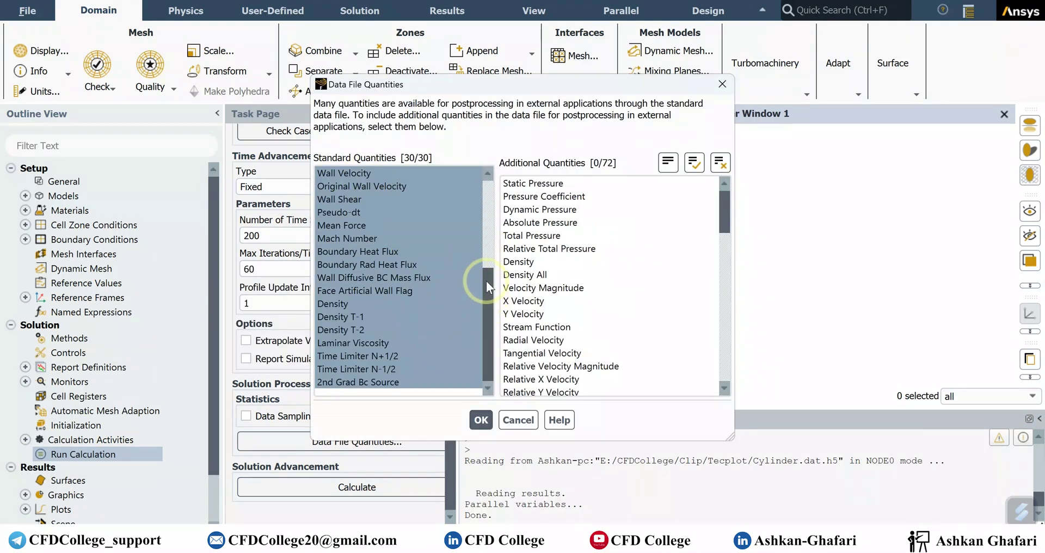
pyautogui.moveTo(486, 281); pyautogui.dragTo(445, 198)
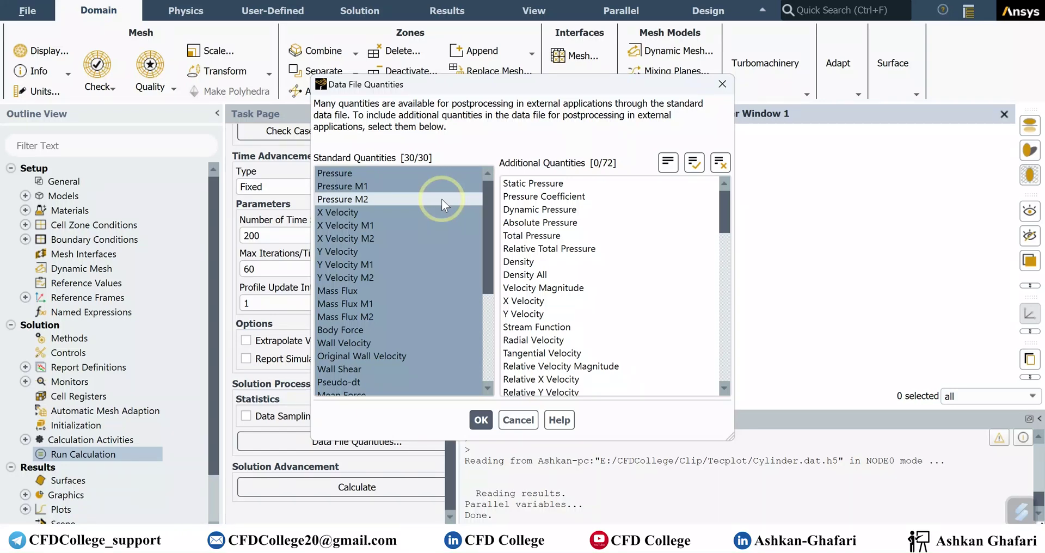
pyautogui.moveTo(486, 185); pyautogui.dragTo(479, 166)
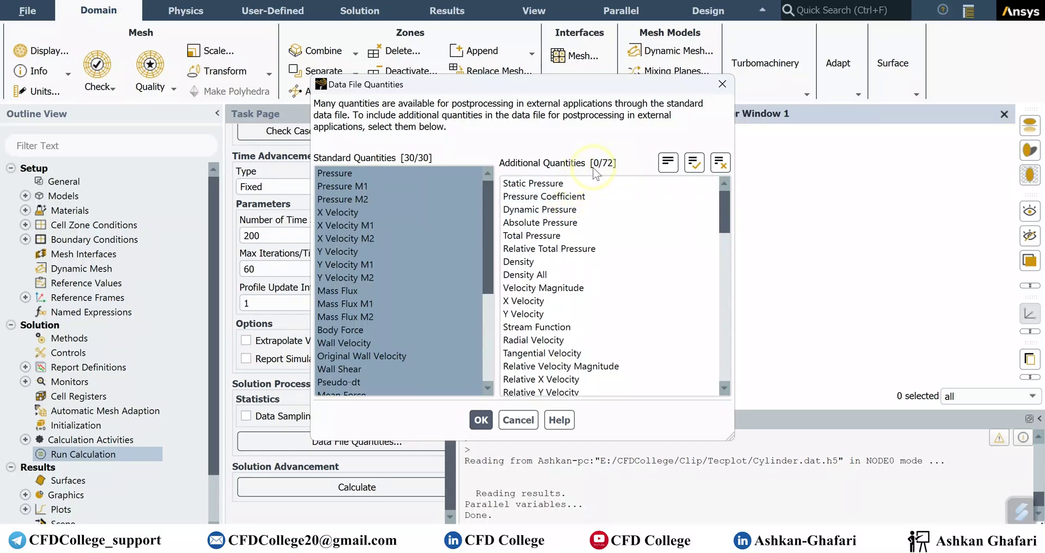
pyautogui.moveTo(718, 213); pyautogui.dragTo(736, 174)
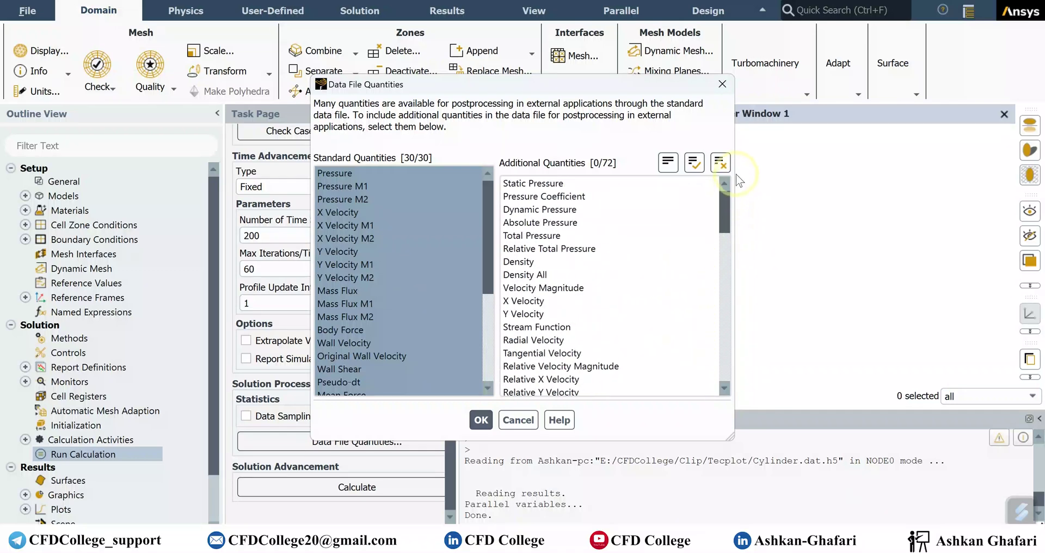
pyautogui.click(532, 419)
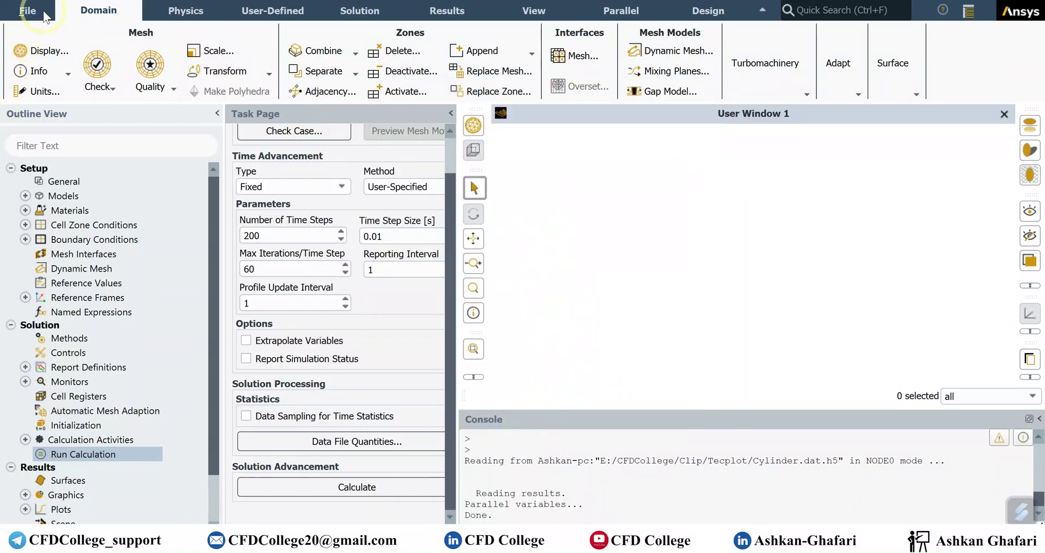
# - Start a solution data export and set its file type to Tecplot
pyautogui.click(28, 10)
pyautogui.moveTo(87, 88)
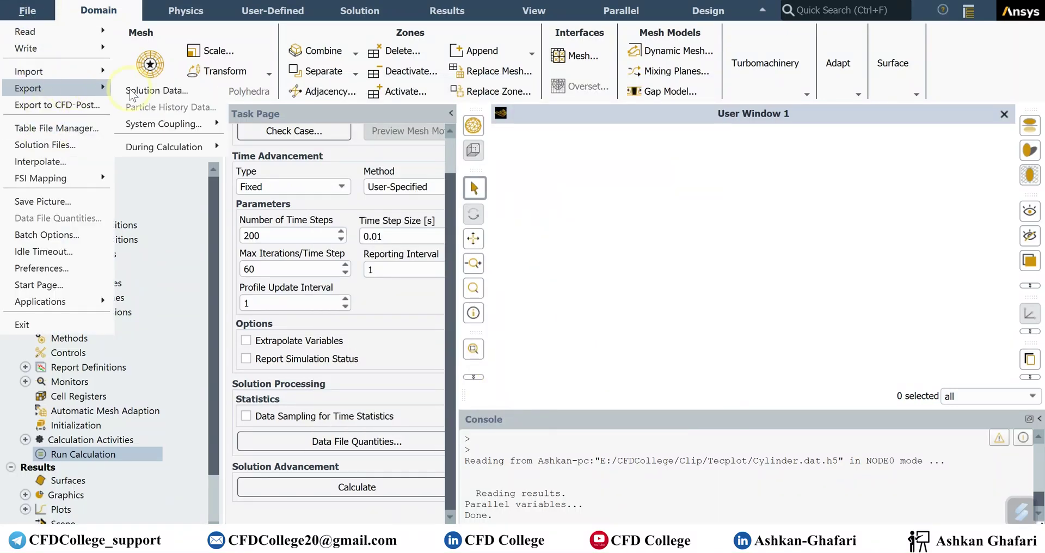
pyautogui.click(154, 93)
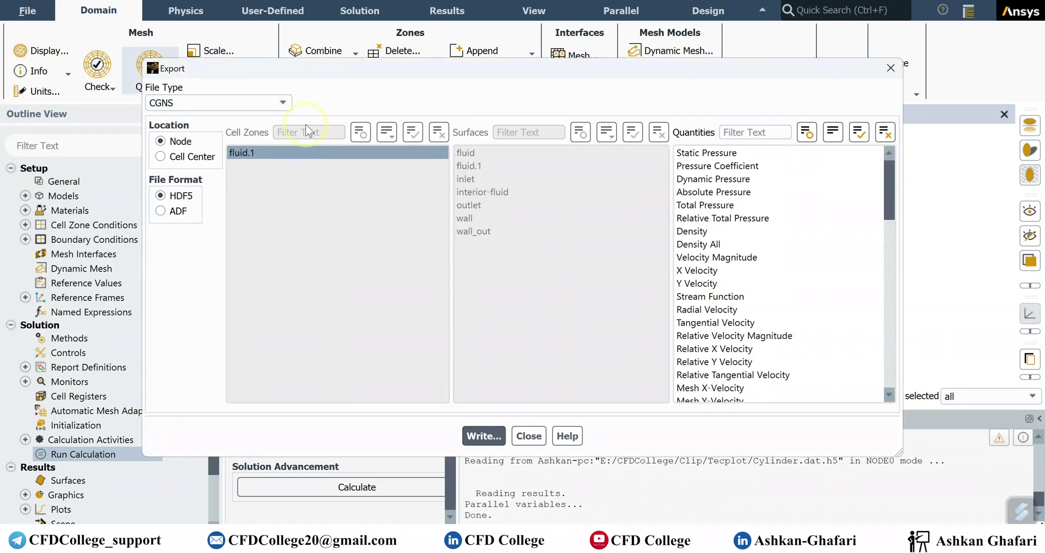
pyautogui.click(273, 107)
pyautogui.scroll(-2, 223, 182)
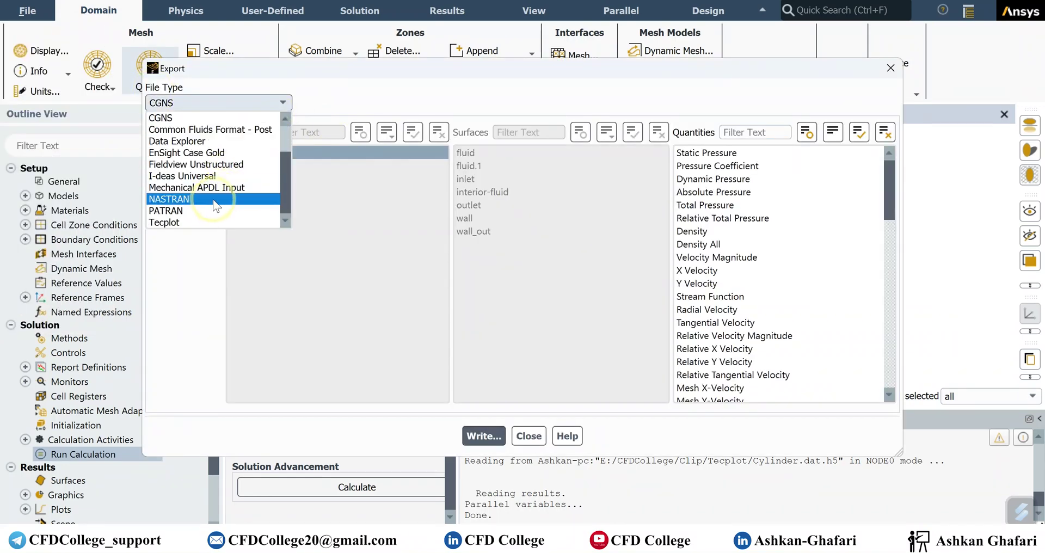
pyautogui.click(201, 219)
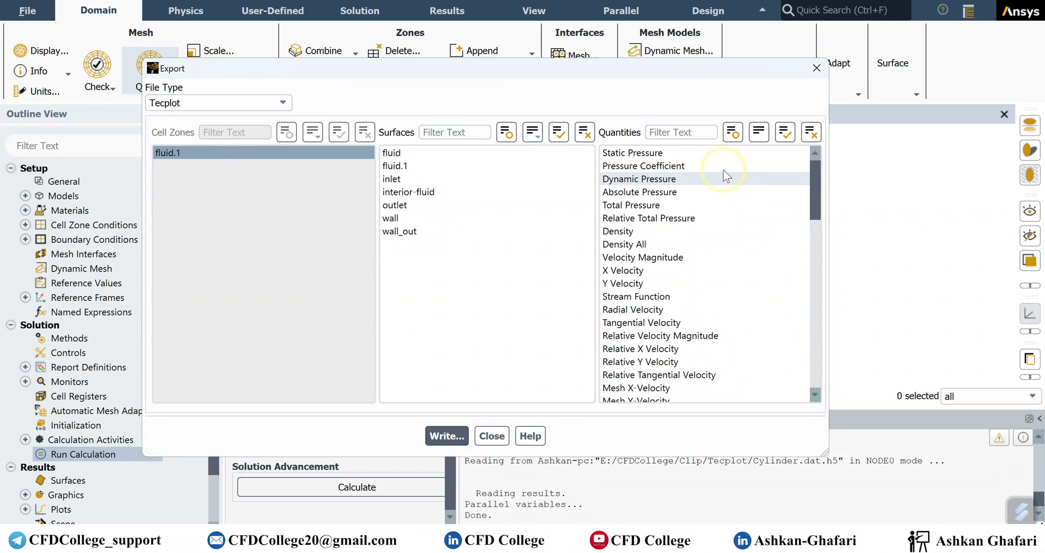
# - Select Velocity Magnitude, X Velocity and Y Velocity as quantities to export
pyautogui.click(672, 258)
pyautogui.click(628, 270)
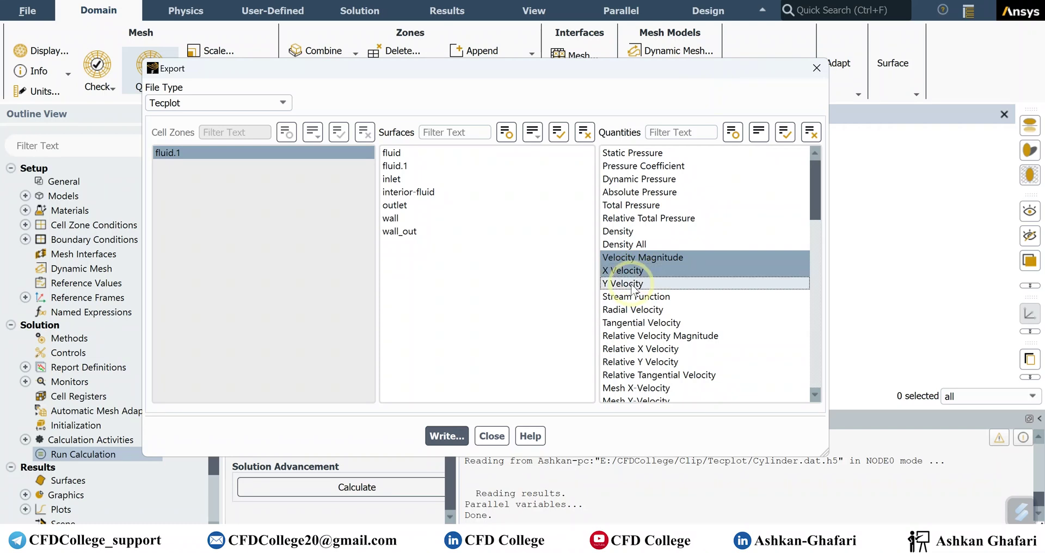
pyautogui.click(642, 284)
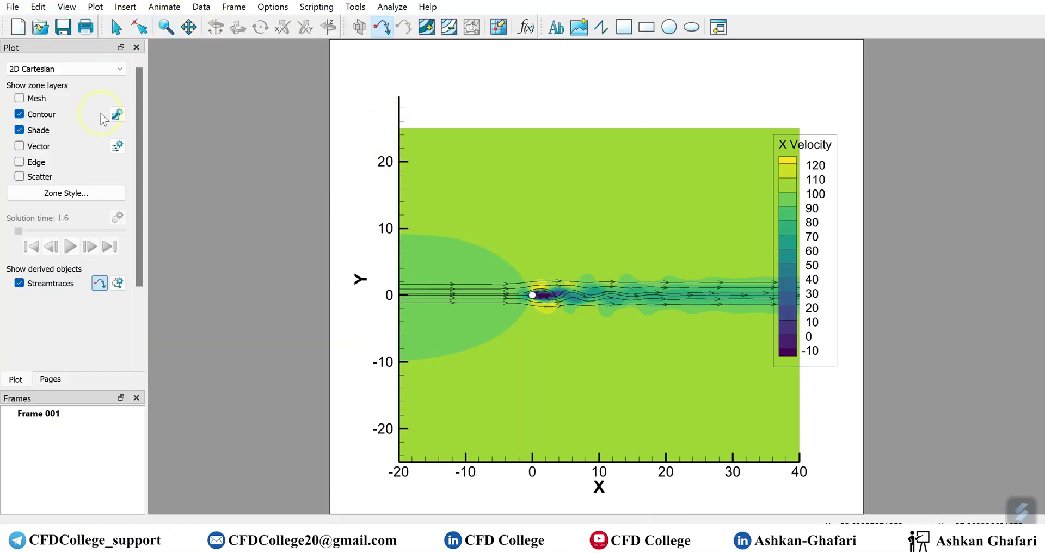
# - Switch to Tecplot 360 and examine the available contour variables, then close the contour details without changing the X Velocity contour
pyautogui.click(117, 113)
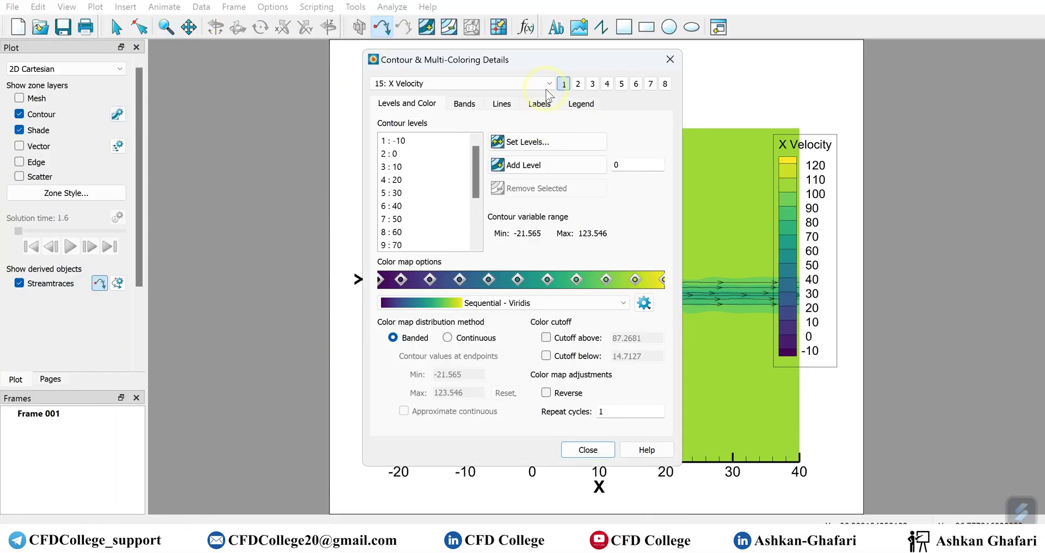
pyautogui.click(549, 84)
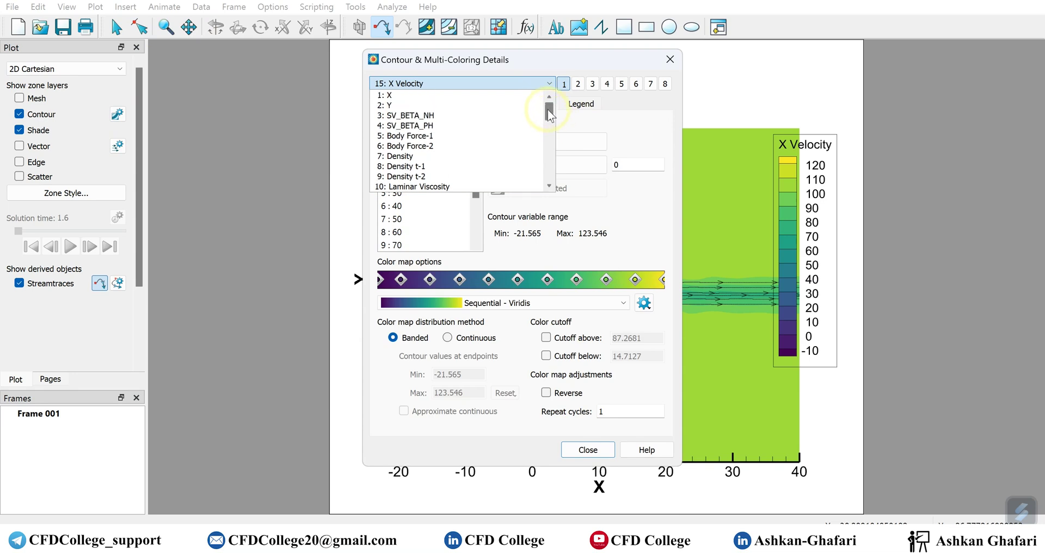
pyautogui.moveTo(547, 109); pyautogui.dragTo(641, 67)
pyautogui.click(670, 59)
pyautogui.click(670, 59)
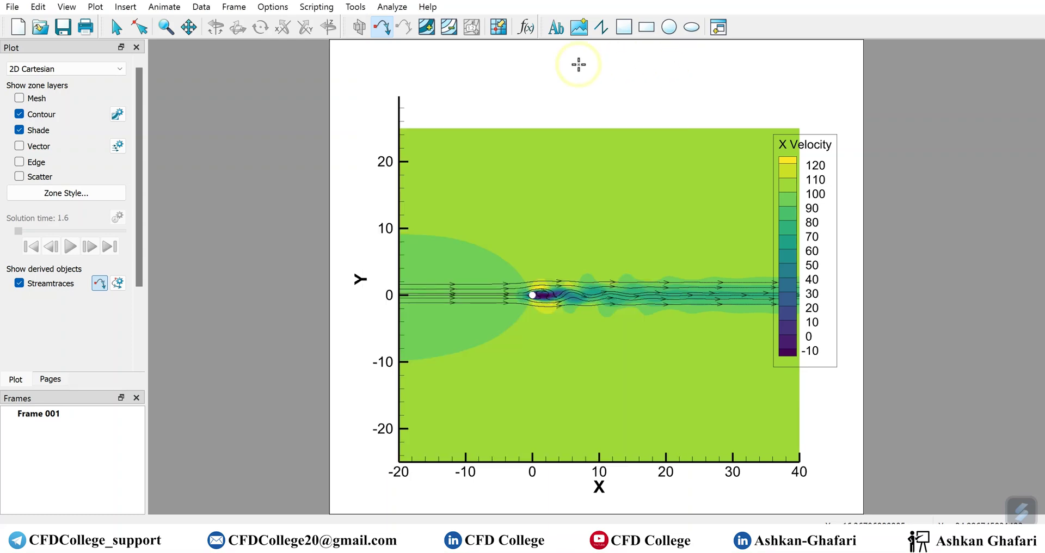
# - Switch back to Ansys Fluent and add Wall Shear Stress and Static Pressure to the exported quantities, keeping the three velocity quantities selected
pyautogui.click(960, 2)
pyautogui.click(687, 272)
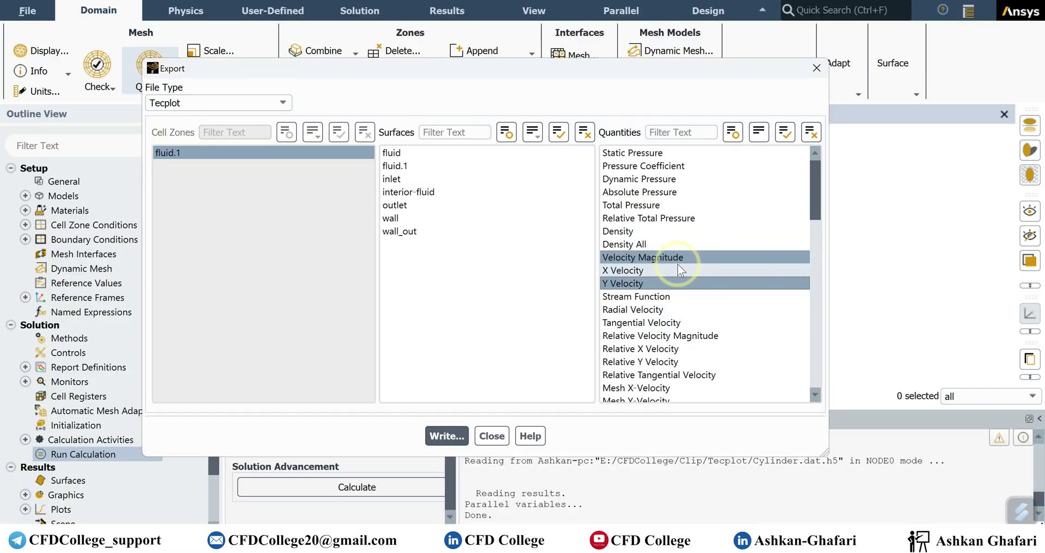
pyautogui.click(677, 265)
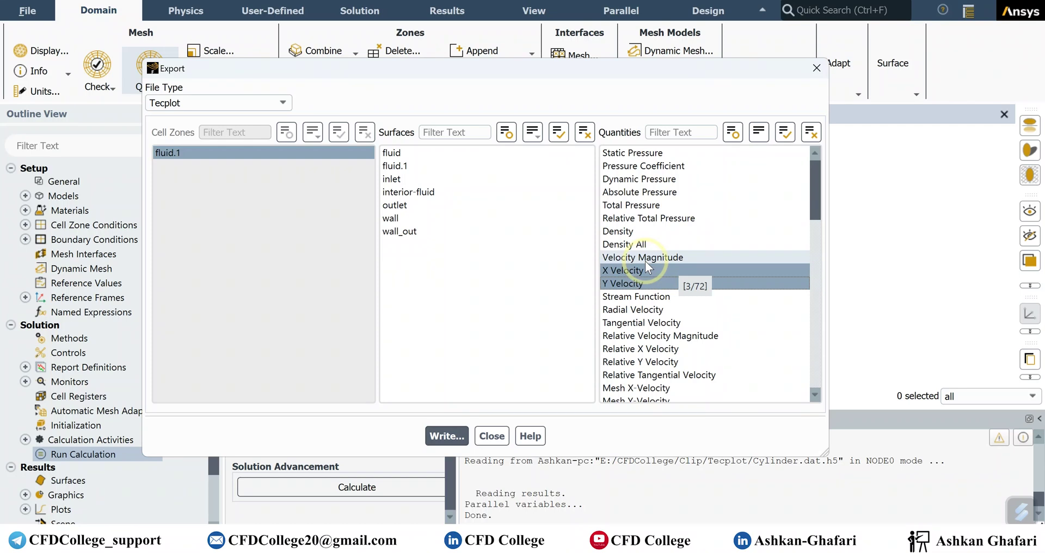
pyautogui.scroll(-1, 638, 325)
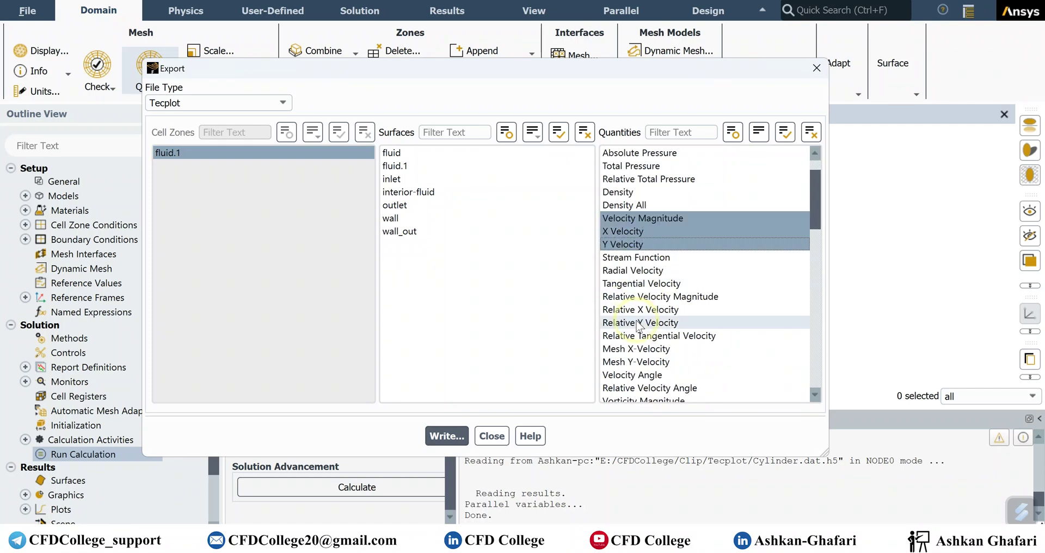
pyautogui.scroll(-4, 639, 327)
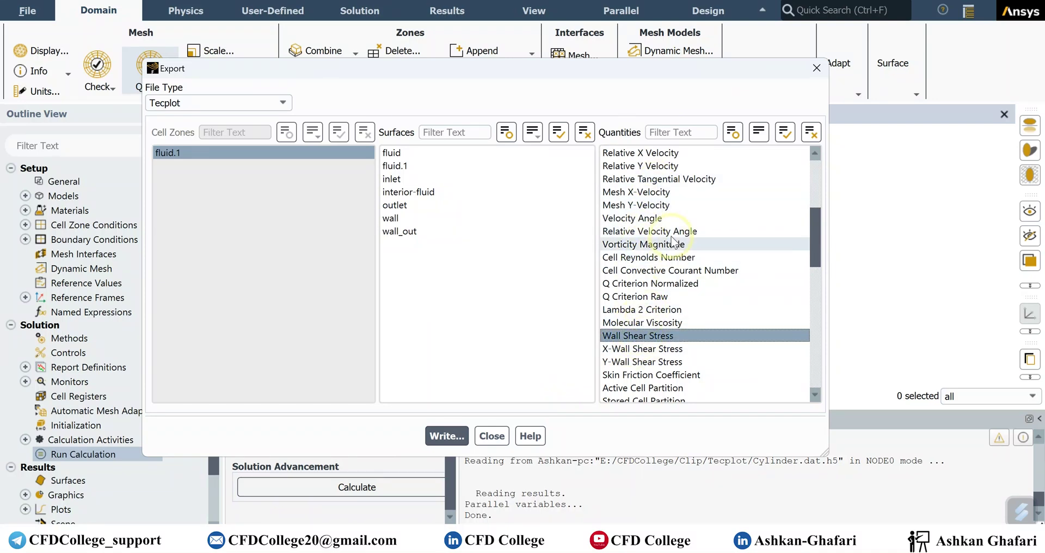
pyautogui.scroll(3, 648, 326)
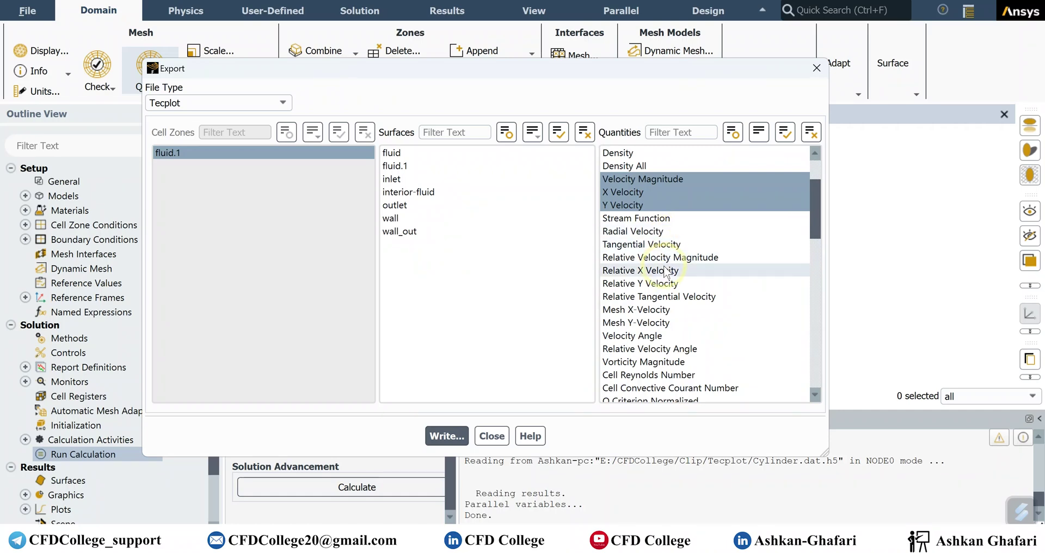
pyautogui.scroll(2, 664, 266)
pyautogui.scroll(-6, 664, 267)
pyautogui.scroll(6, 653, 229)
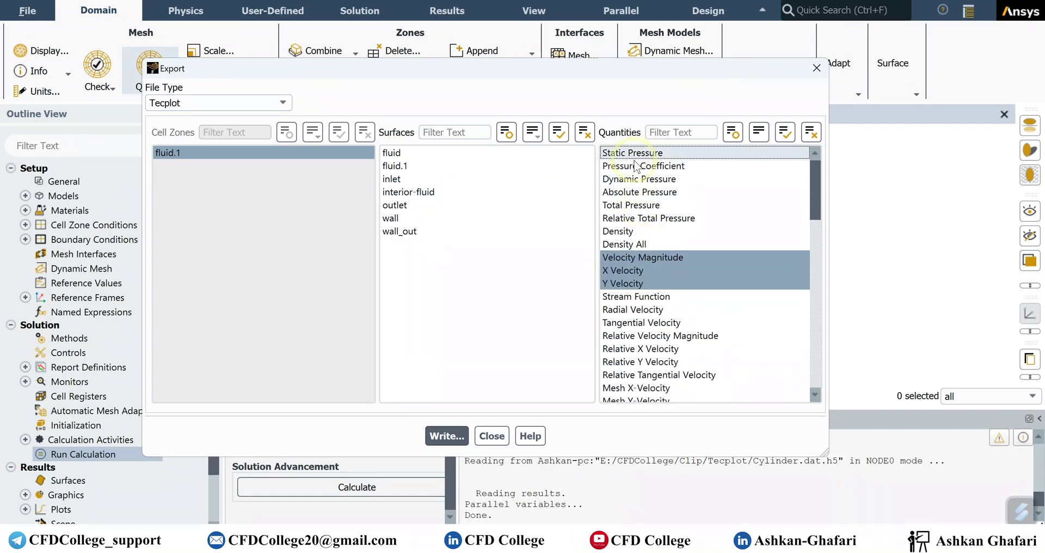
# - Add the four velocity derivatives dX-Velocity/dx, dY-Velocity/dx, dX-Velocity/dy and dY-Velocity/dy to the exported quantities
pyautogui.scroll(-13, 642, 272)
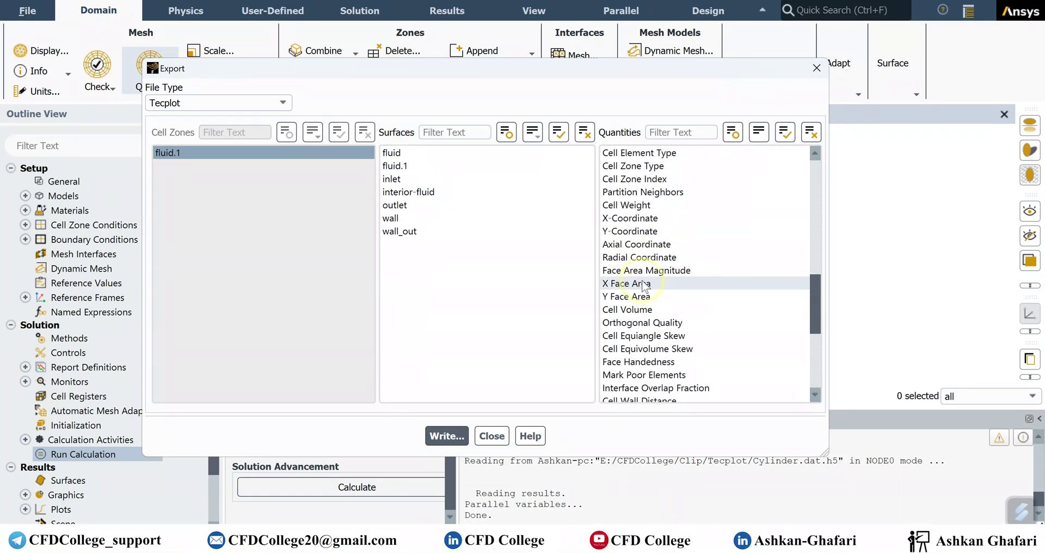
pyautogui.scroll(-5, 643, 286)
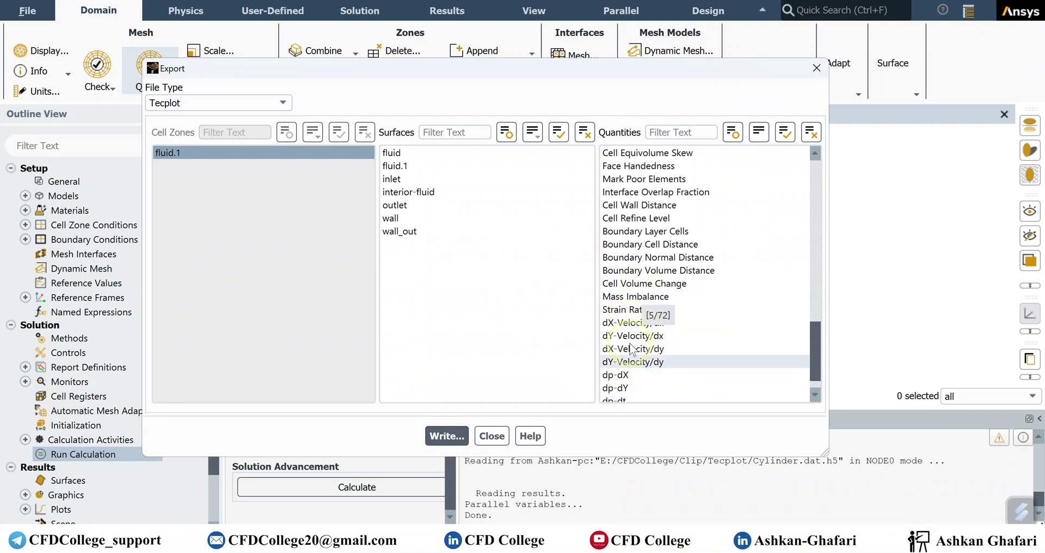
pyautogui.click(632, 324)
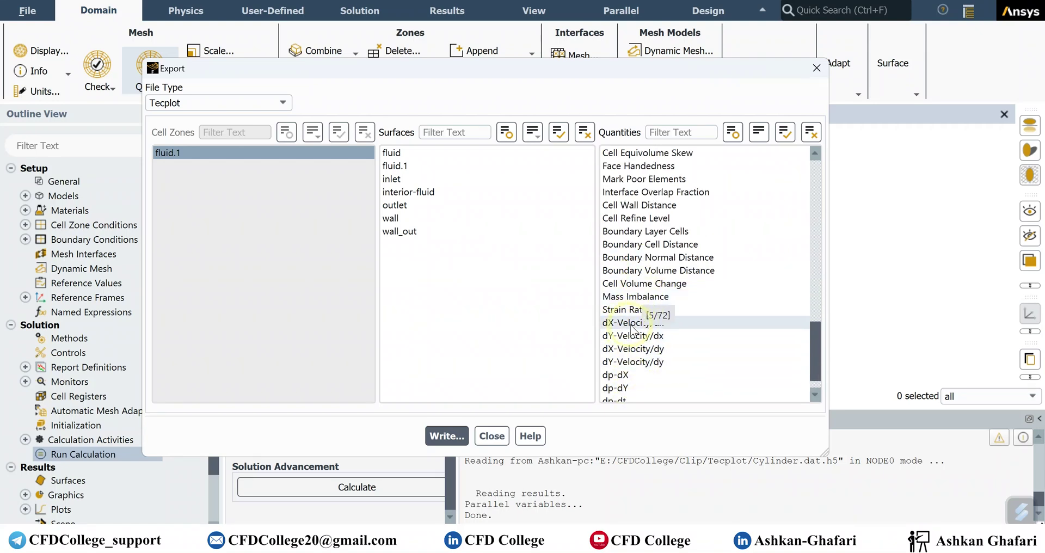
pyautogui.keyDown('shift'); pyautogui.click(634, 361); pyautogui.keyUp('shift')
pyautogui.scroll(-1, 634, 360)
pyautogui.scroll(5, 636, 364)
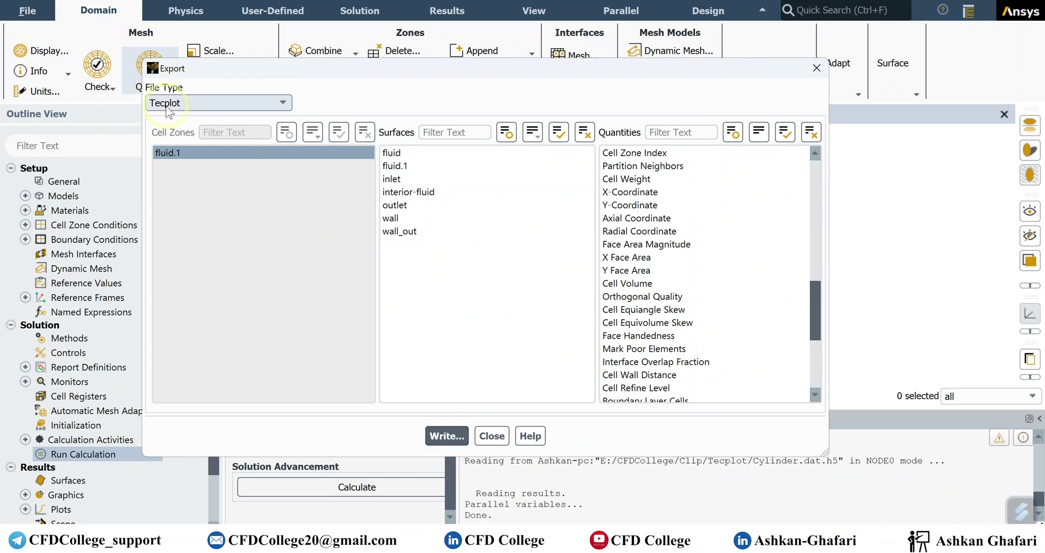
# - Write the Tecplot export file as CylinderFiles in the E:\CFDCollege\Clip\Tecplot folder
pyautogui.click(444, 435)
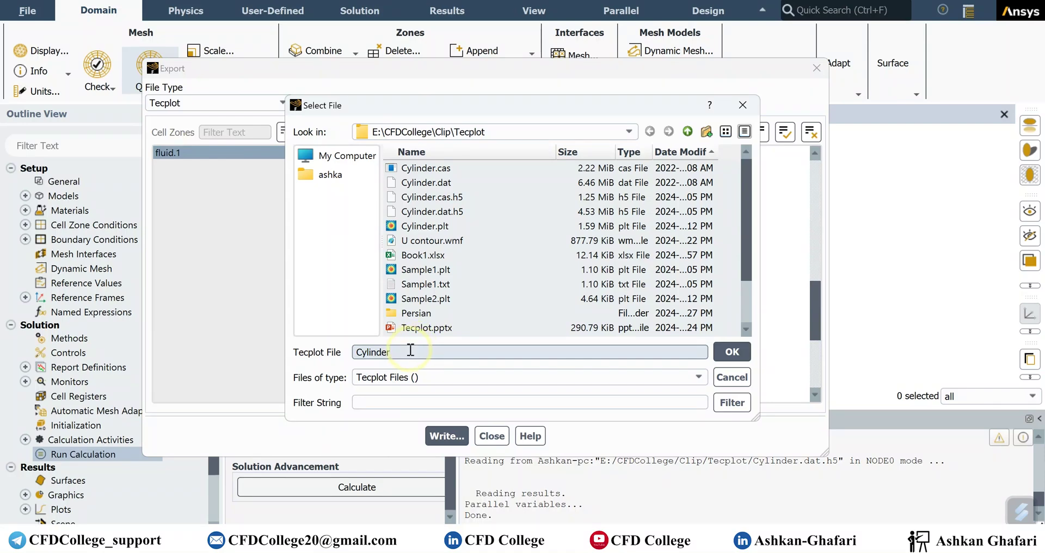
pyautogui.write('Files')
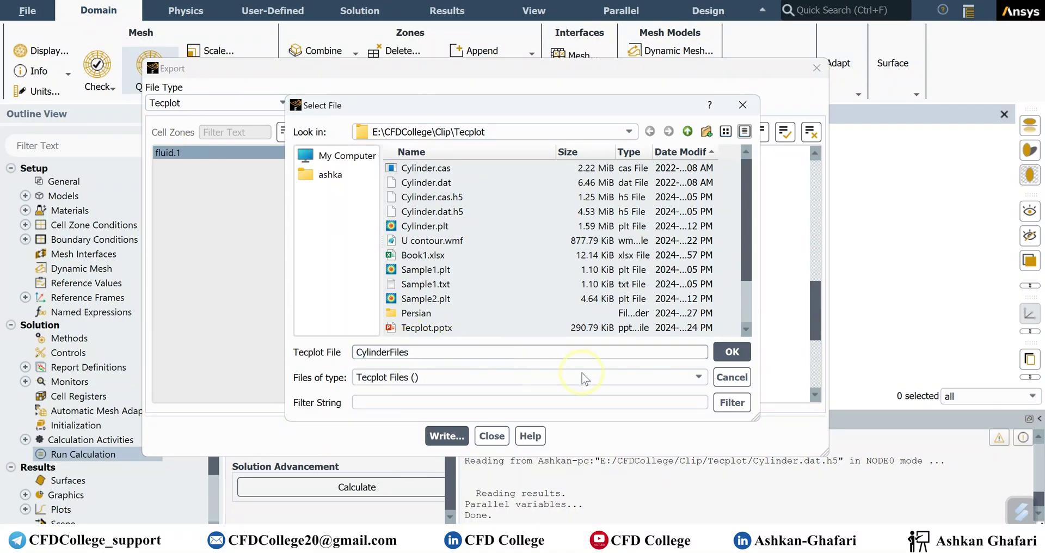
pyautogui.click(731, 363)
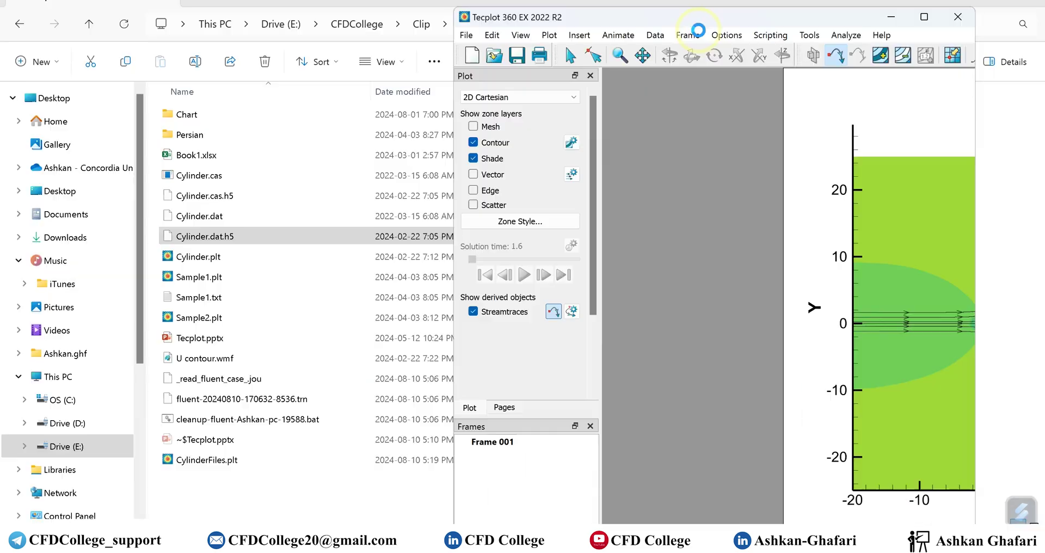
# - Load CylinderFiles.plt from File Explorer into Tecplot 360, maximize its window and turn on the contour layer
pyautogui.moveTo(207, 460); pyautogui.dragTo(681, 351)
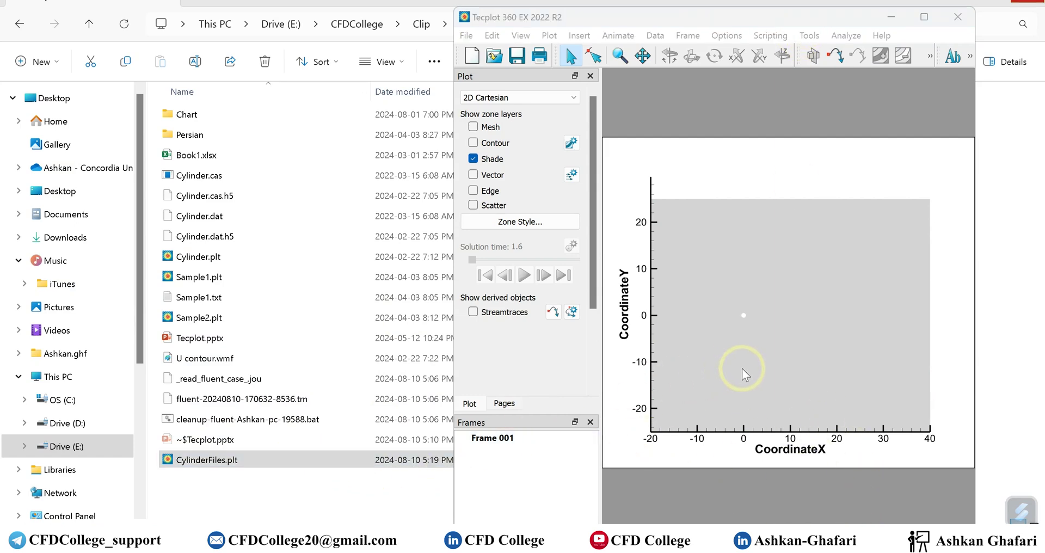
pyautogui.click(924, 18)
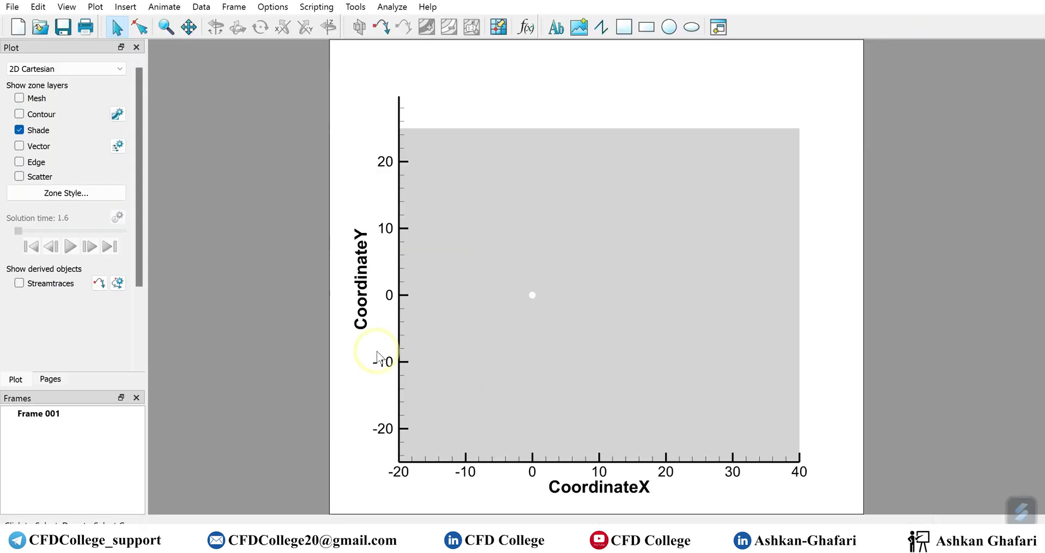
pyautogui.click(19, 114)
# - Examine the contour variables of the loaded file without choosing one, then switch to Ansys Fluent and close the export dialog
pyautogui.click(117, 114)
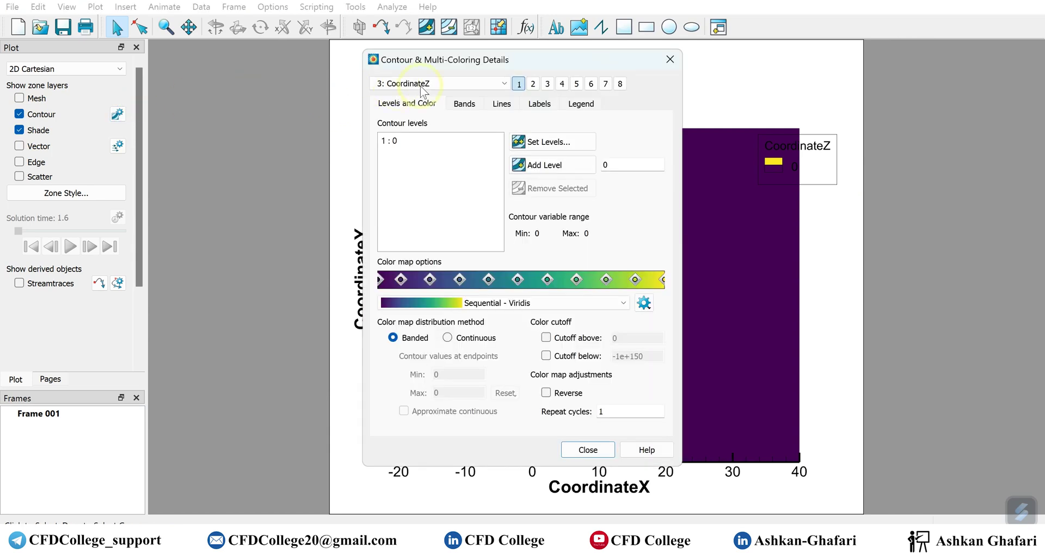
pyautogui.click(493, 84)
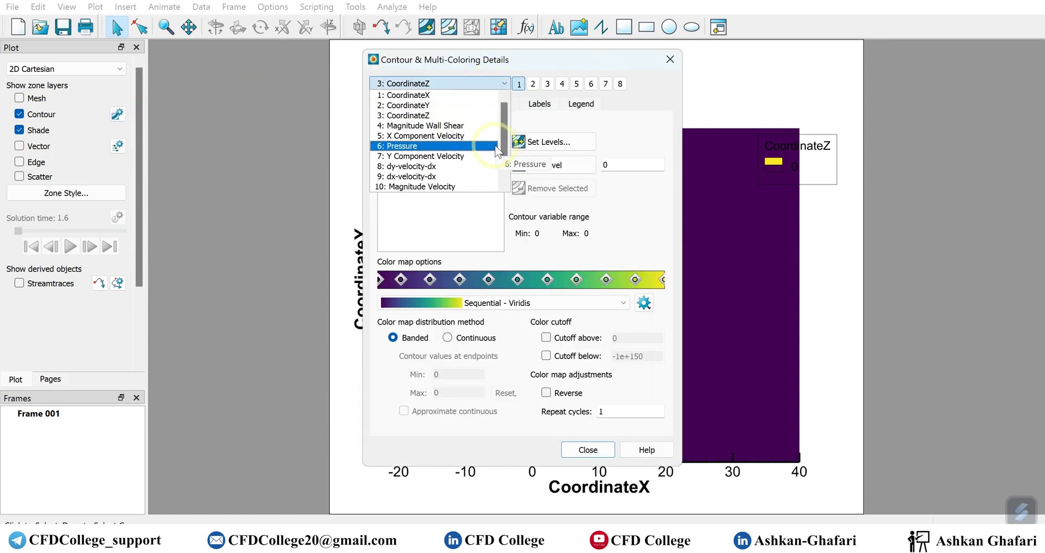
pyautogui.scroll(-1, 504, 143)
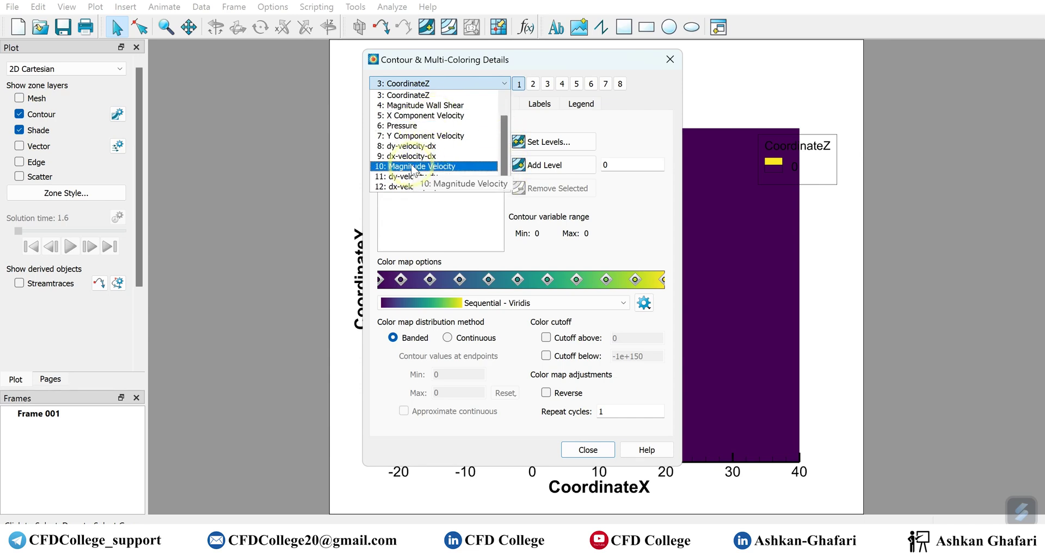
pyautogui.click(671, 60)
pyautogui.click(671, 60)
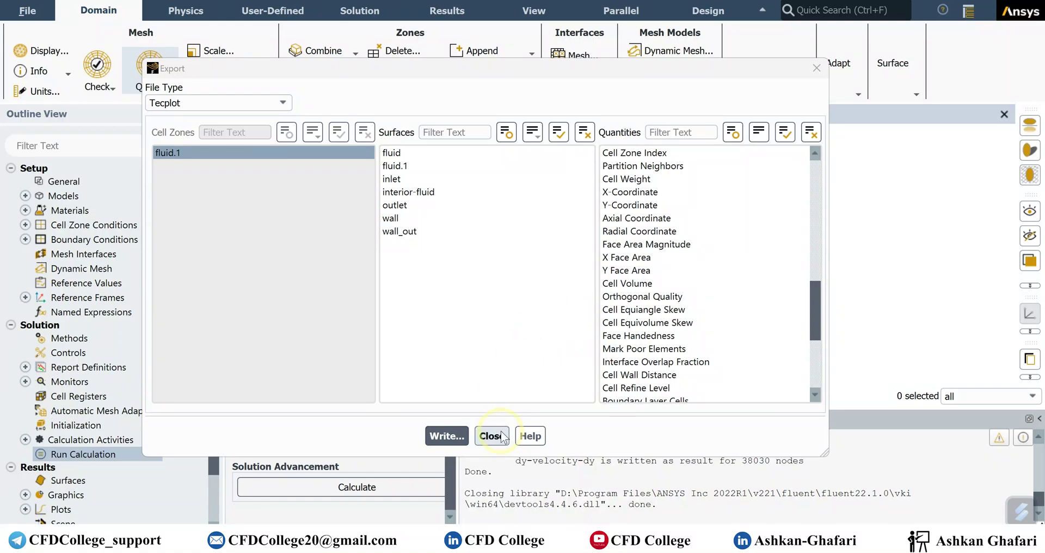
pyautogui.click(500, 436)
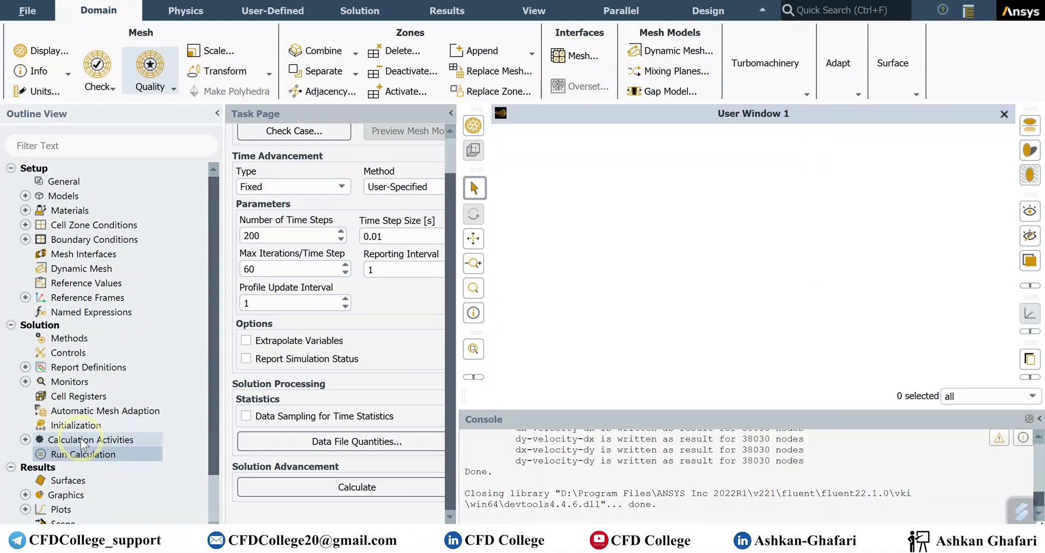
# - Review the standard and additional data file quantities, and close the dialog without changing the selection
pyautogui.click(286, 443)
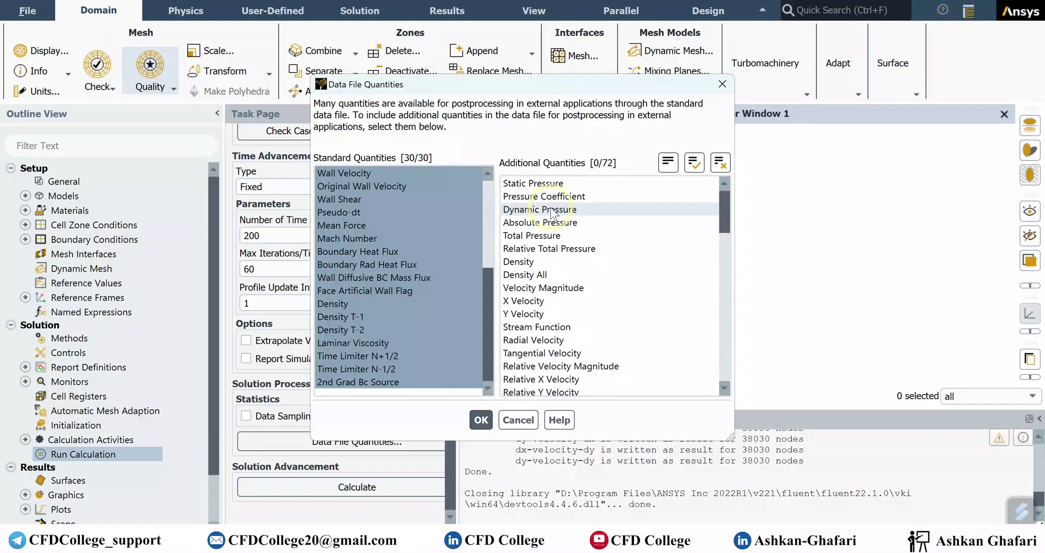
pyautogui.click(523, 421)
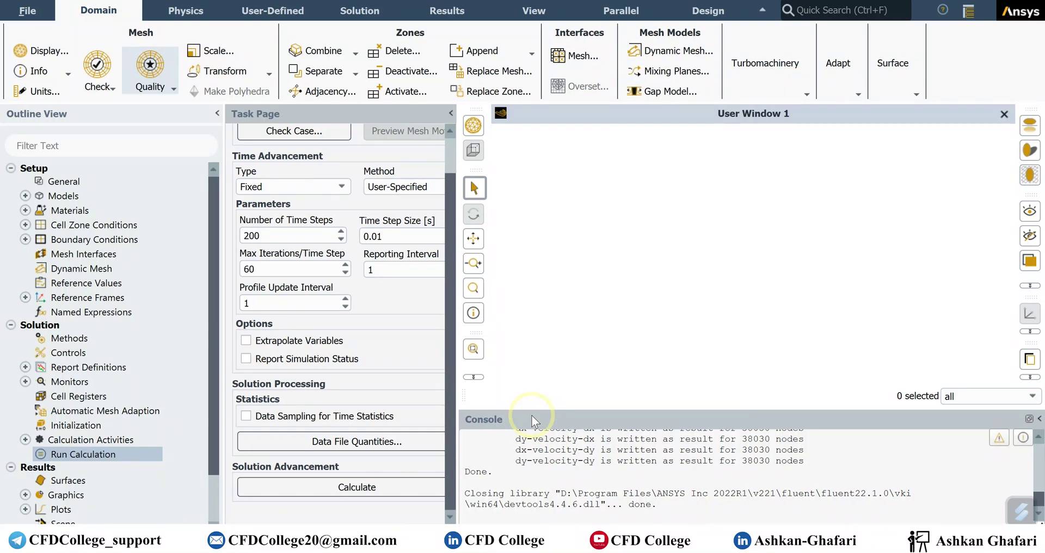
# - Start a new automatic solution data export in Calculation Activities with Tecplot as the file type
pyautogui.click(99, 441)
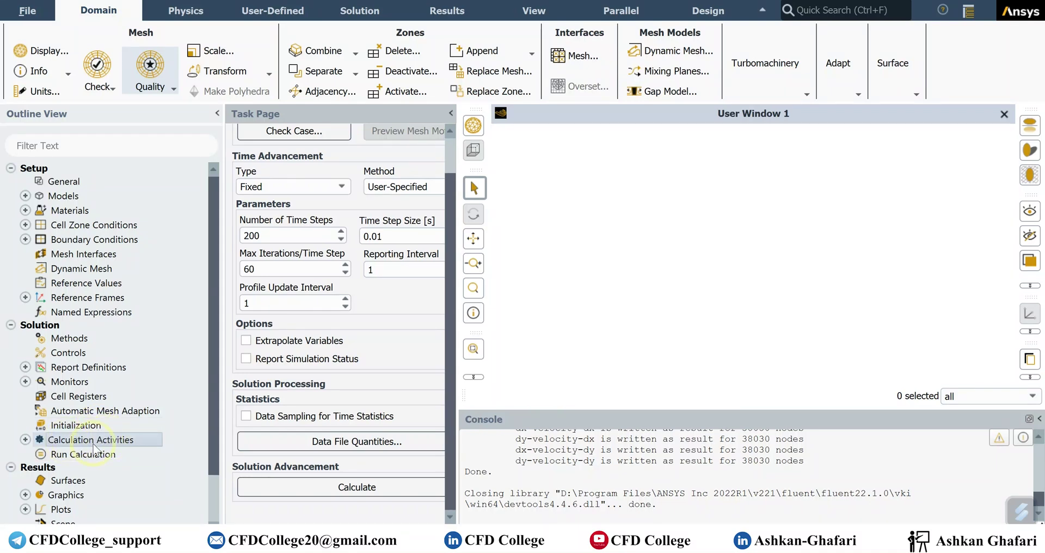
pyautogui.doubleClick(81, 445)
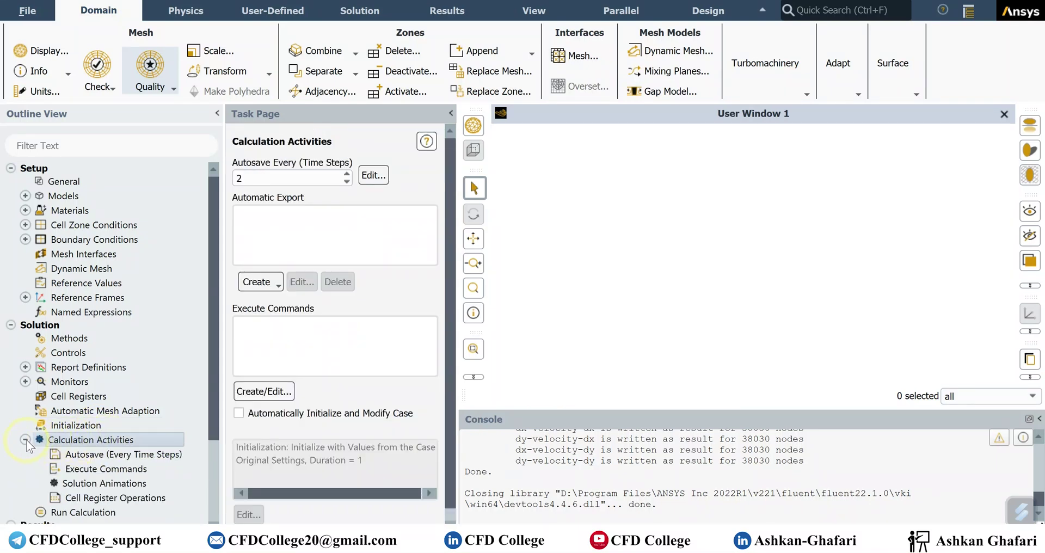
pyautogui.click(26, 440)
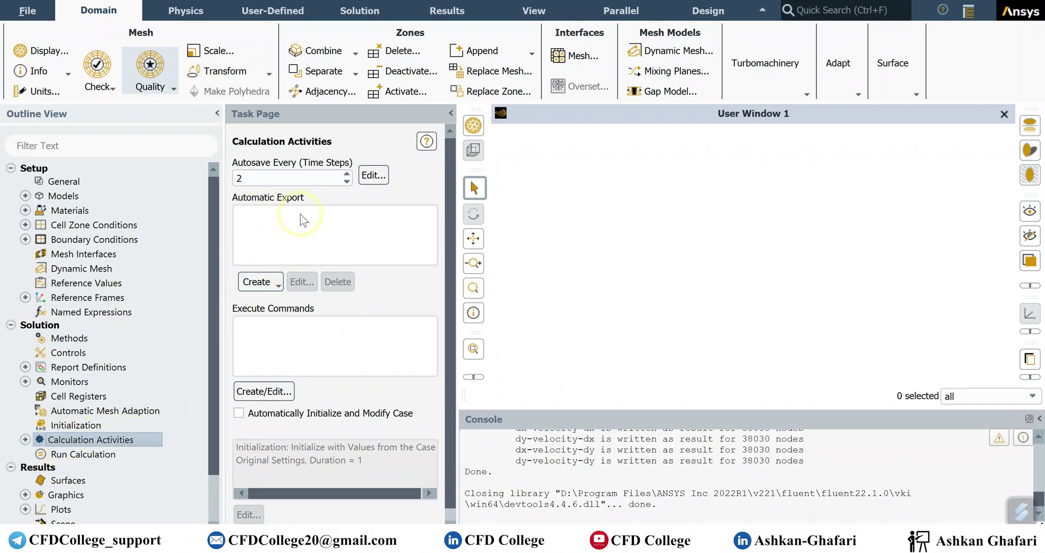
pyautogui.click(255, 282)
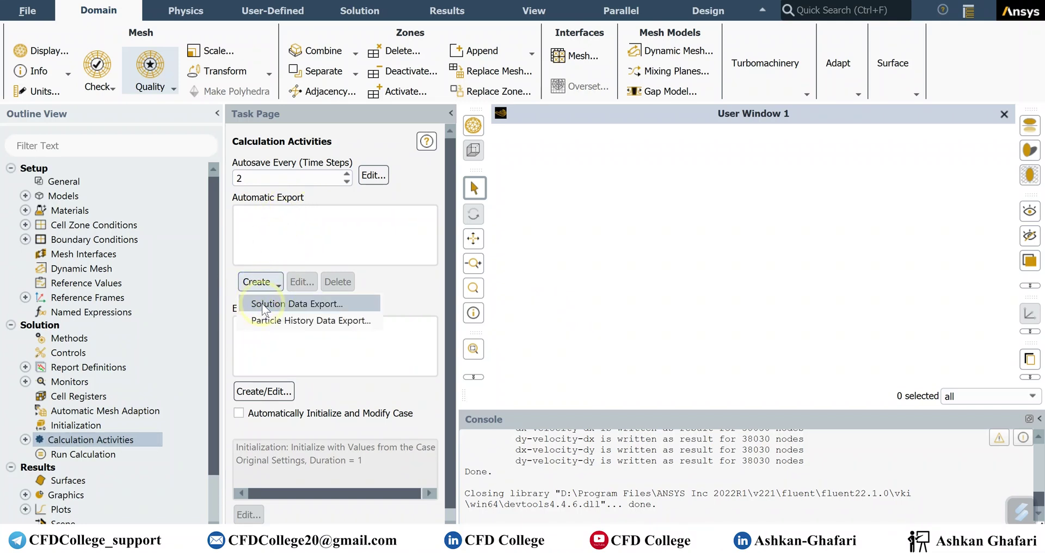
pyautogui.click(338, 303)
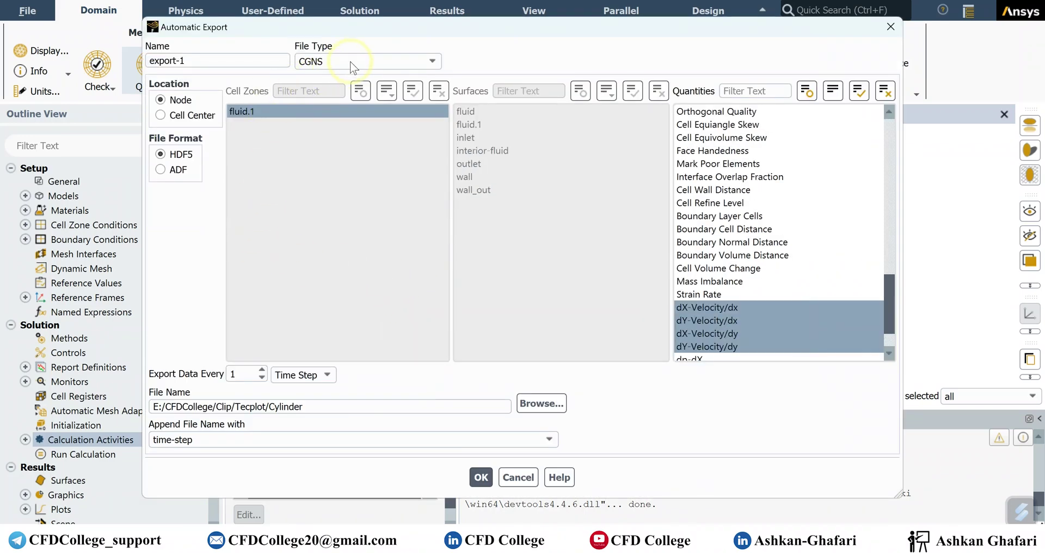
pyautogui.click(352, 67)
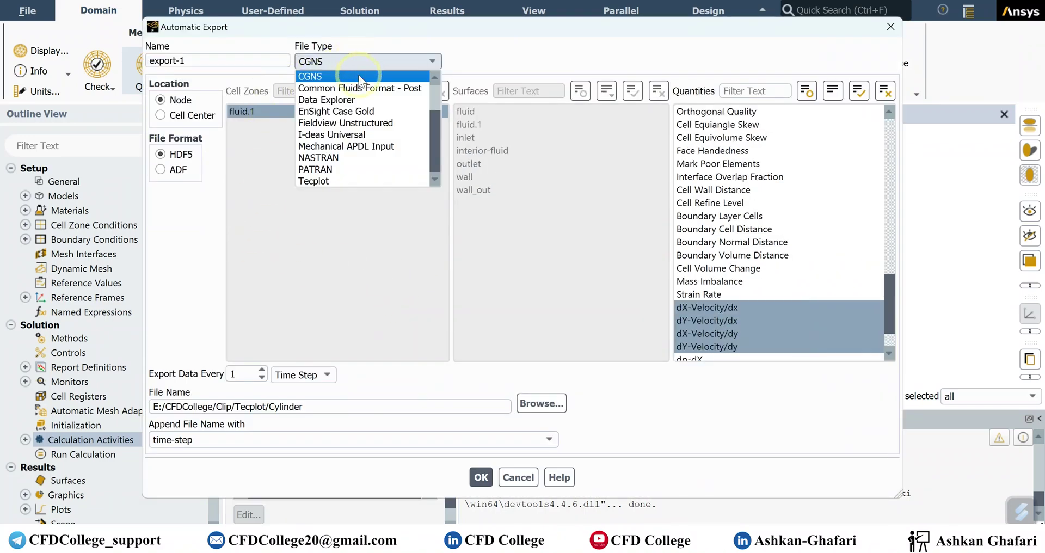
pyautogui.click(342, 182)
pyautogui.moveTo(192, 60); pyautogui.dragTo(133, 65)
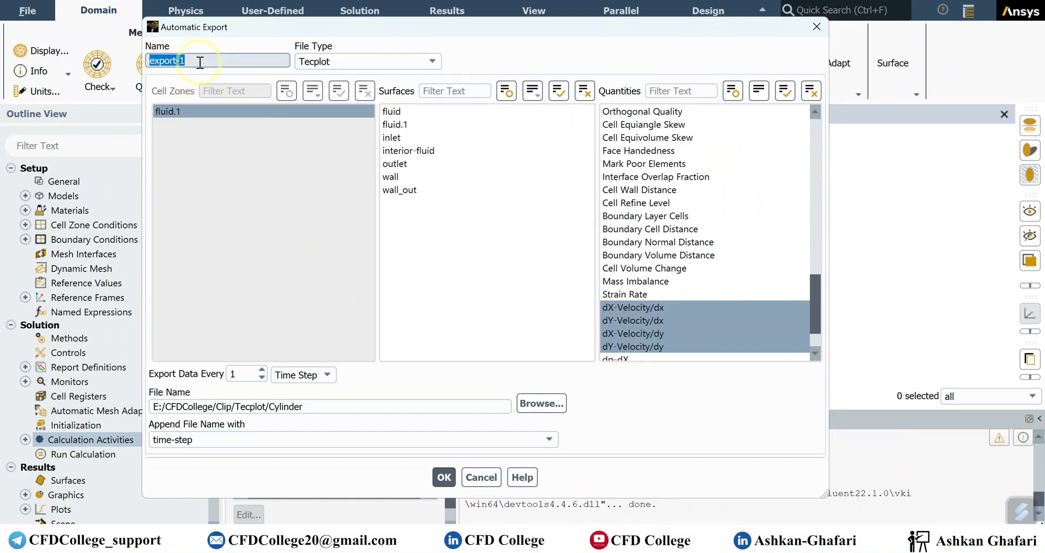
# - Add Velocity Magnitude to the quantities selected for the automatic export
pyautogui.scroll(-2, 686, 218)
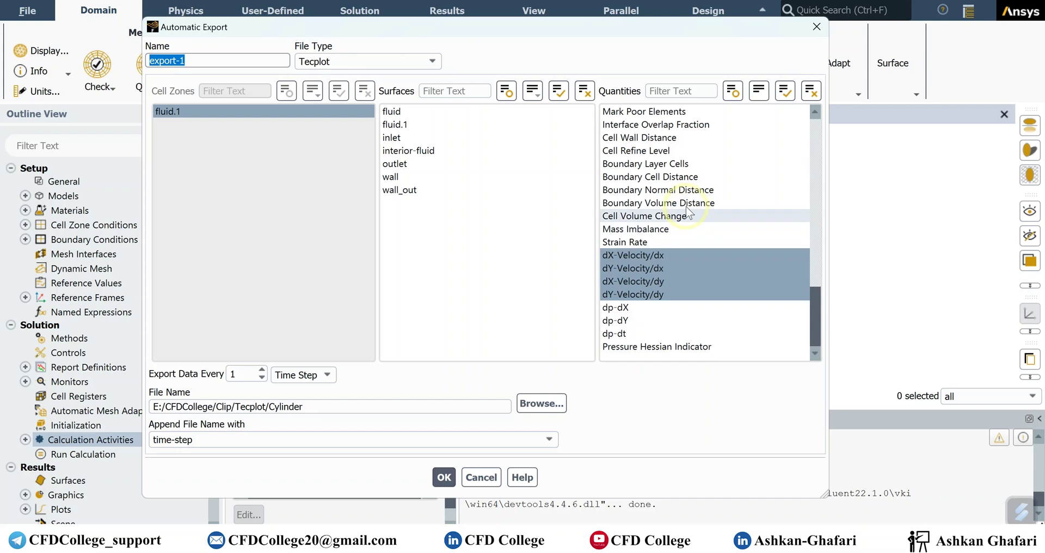
pyautogui.scroll(15, 687, 212)
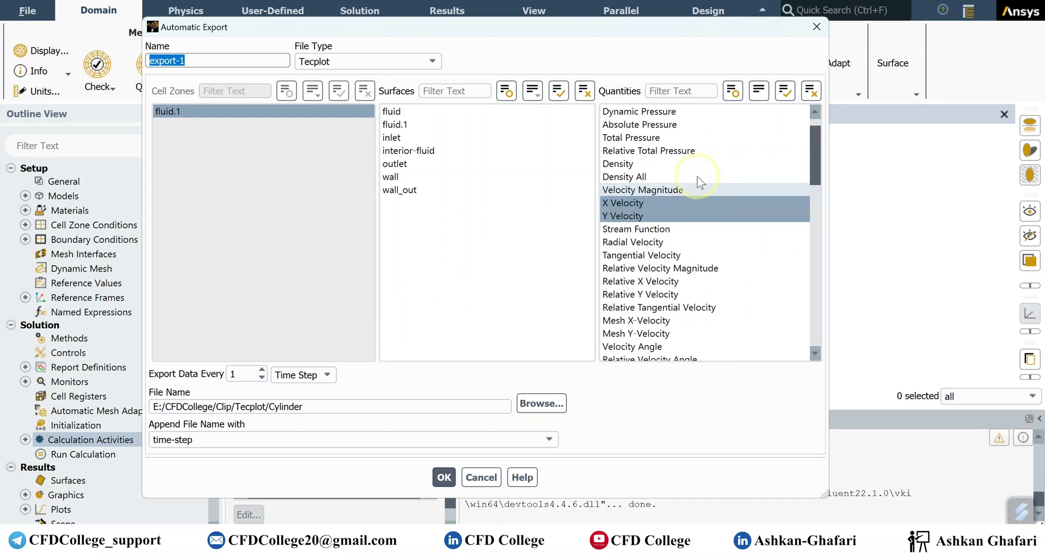
pyautogui.click(697, 185)
pyautogui.scroll(1, 697, 185)
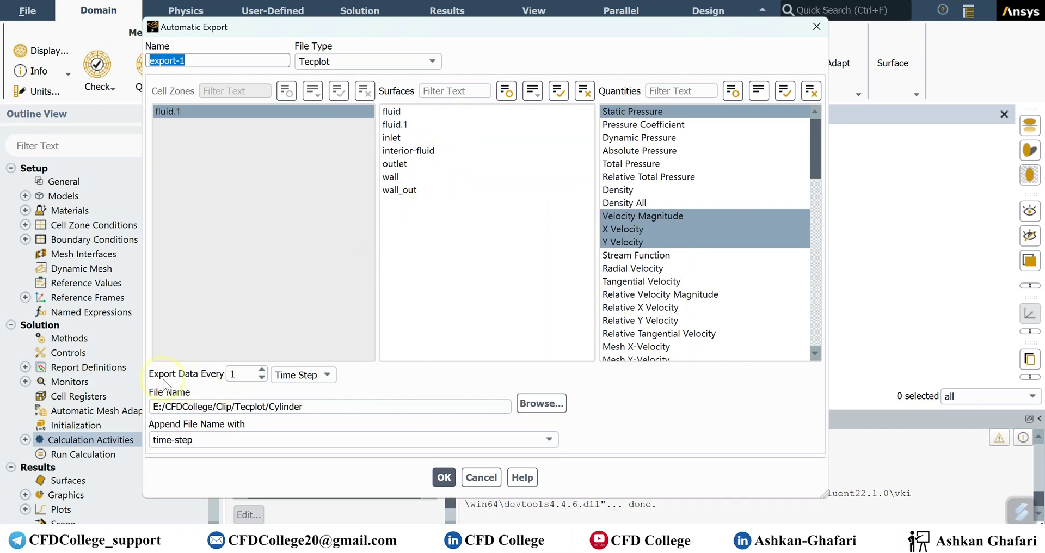
# - Set the automatic export to write data every 0.01 s of flow time
pyautogui.click(242, 375)
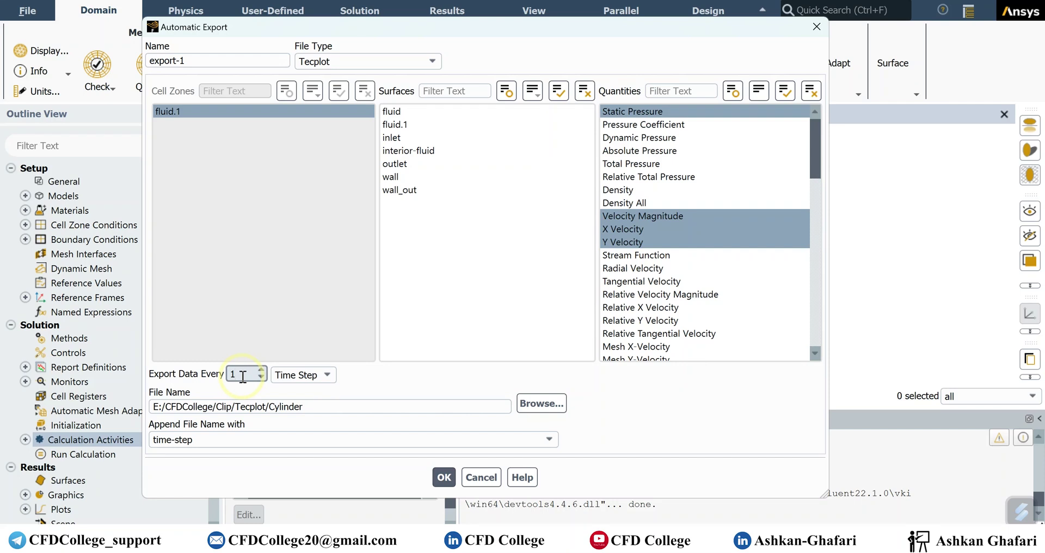
pyautogui.write('0')
pyautogui.click(325, 376)
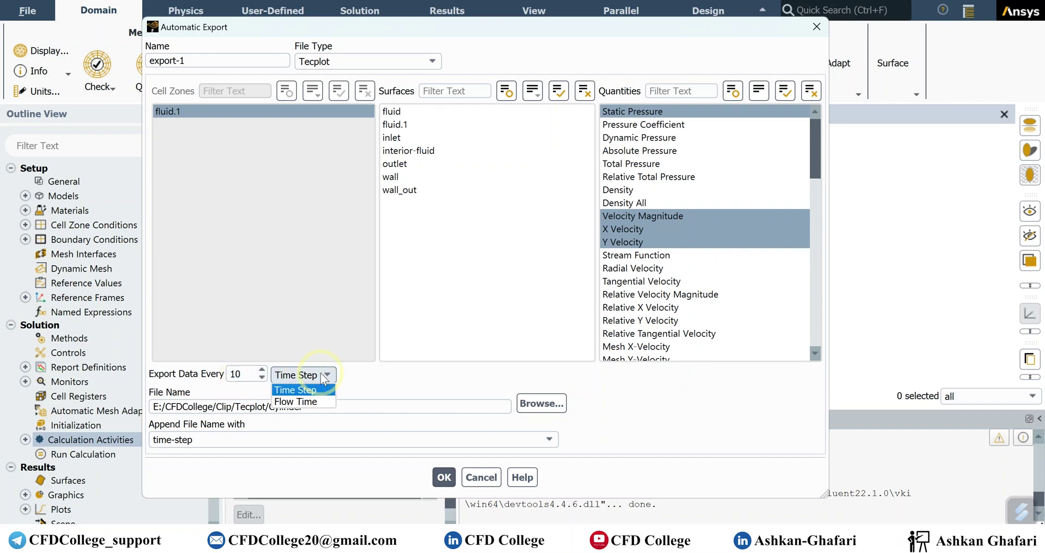
pyautogui.click(318, 404)
pyautogui.click(257, 372)
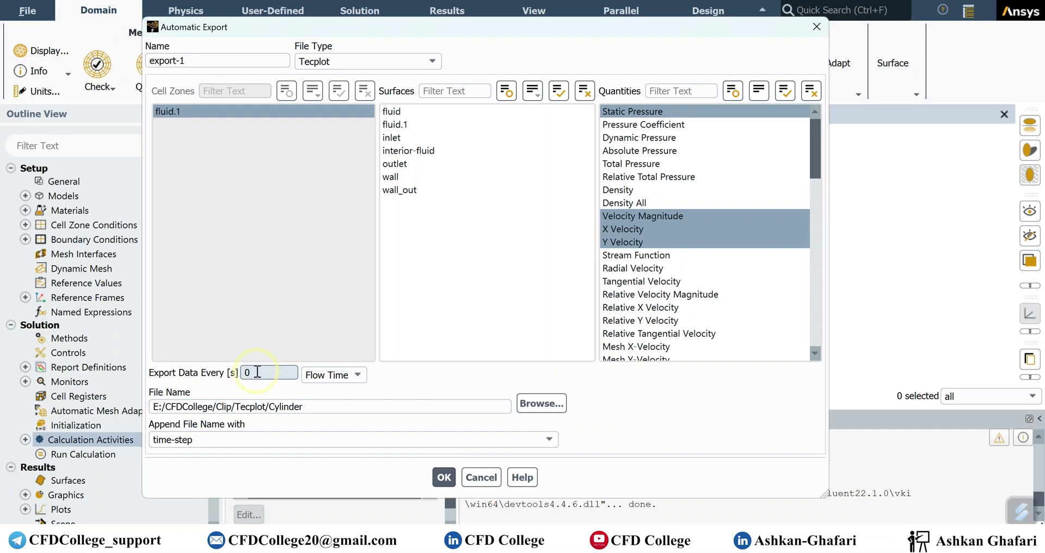
pyautogui.write('.01')
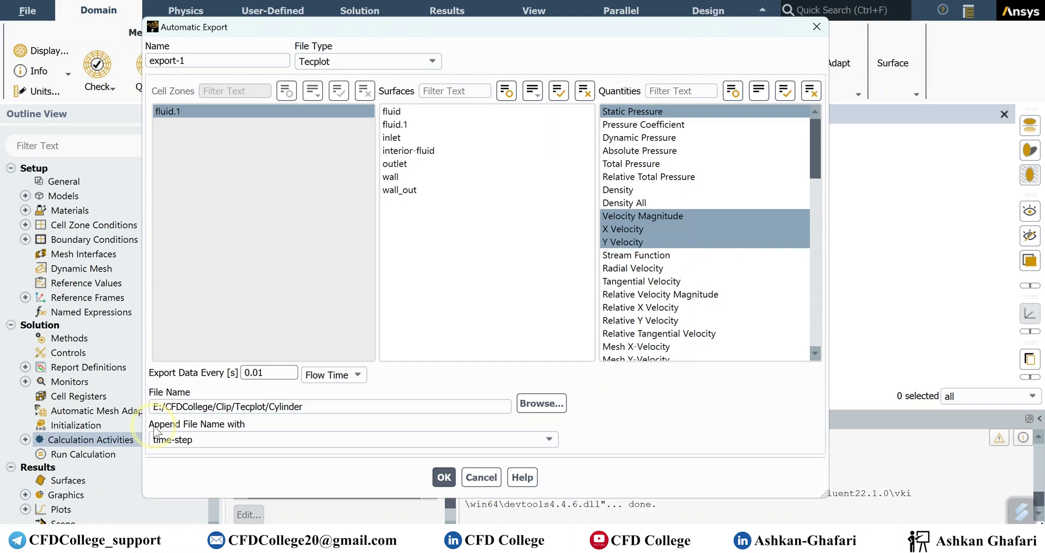
# - Keep time-step as the file name suffix and create the automatic export
pyautogui.click(184, 441)
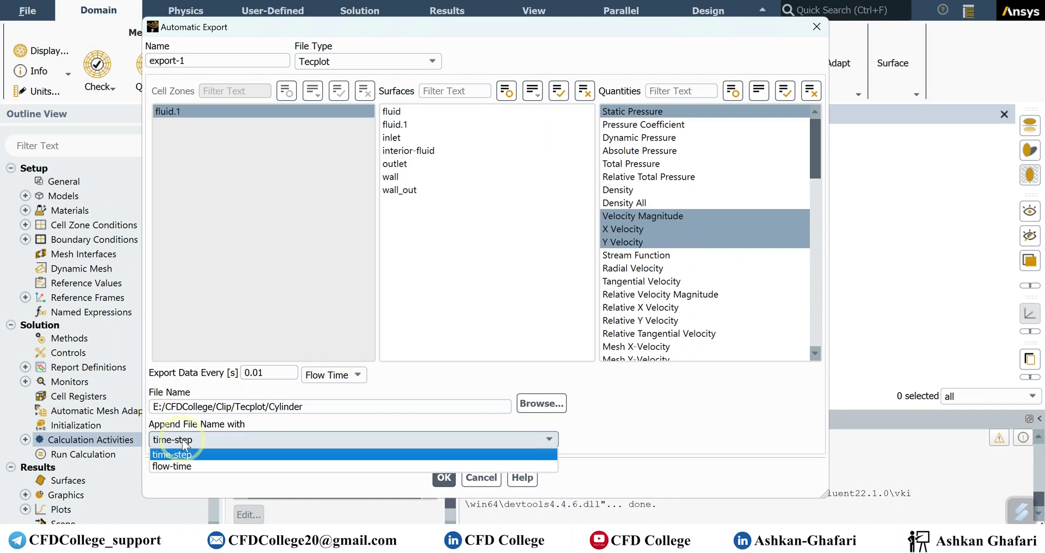
pyautogui.click(184, 442)
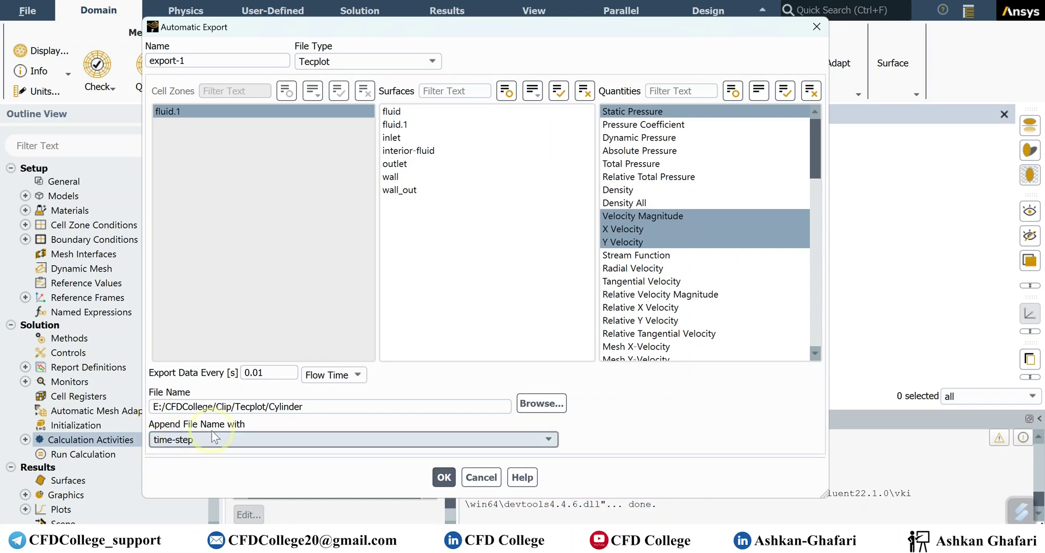
pyautogui.click(444, 476)
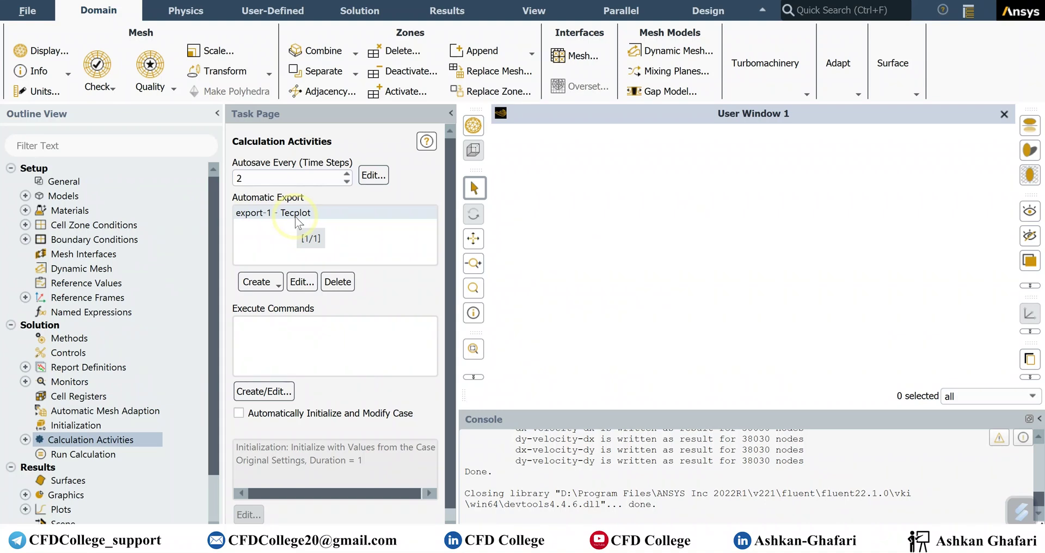
# - Set autosave to every 20 time steps and select the export-1 Tecplot entry
pyautogui.doubleClick(282, 178)
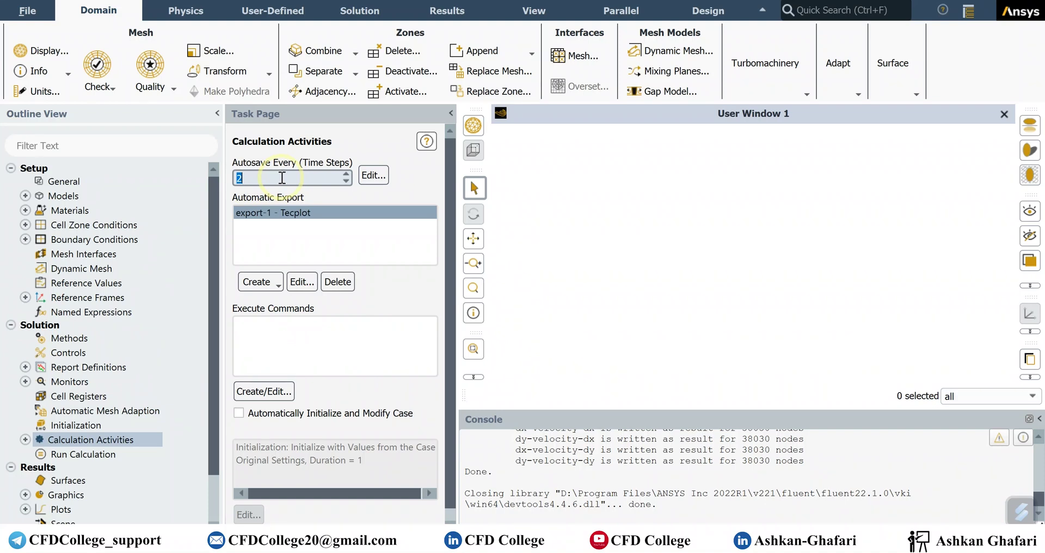
pyautogui.write('20')
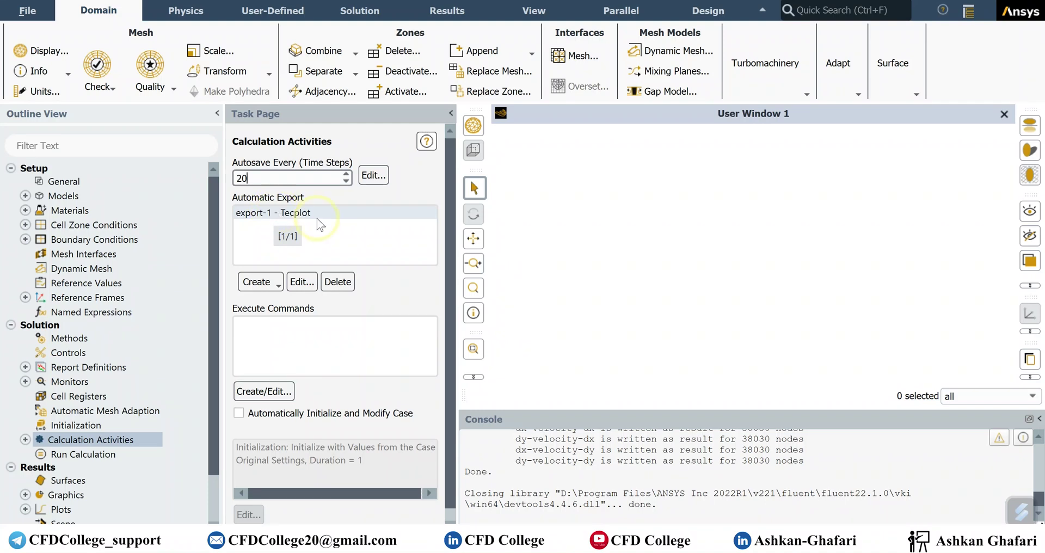
pyautogui.click(277, 215)
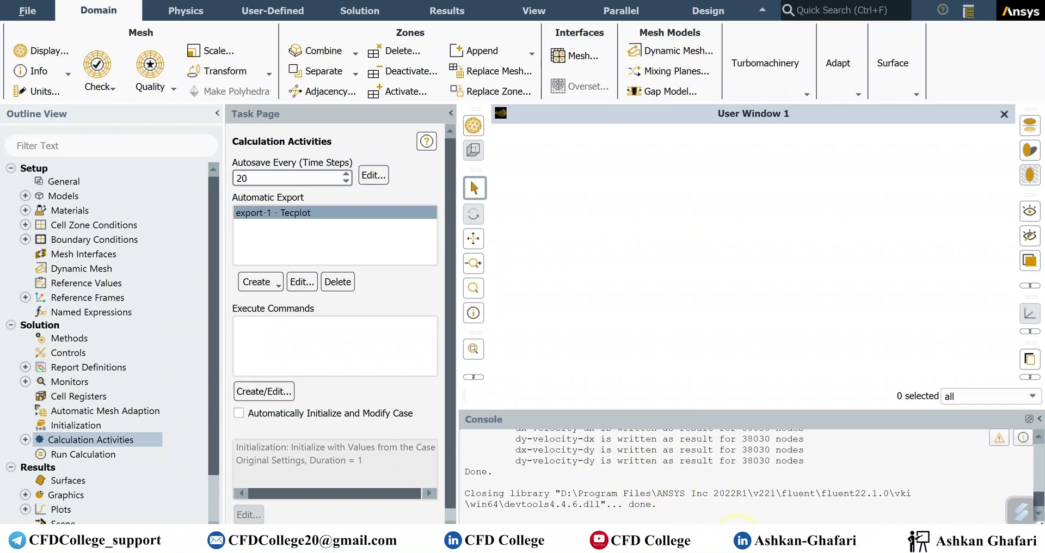
pyautogui.click(739, 546)
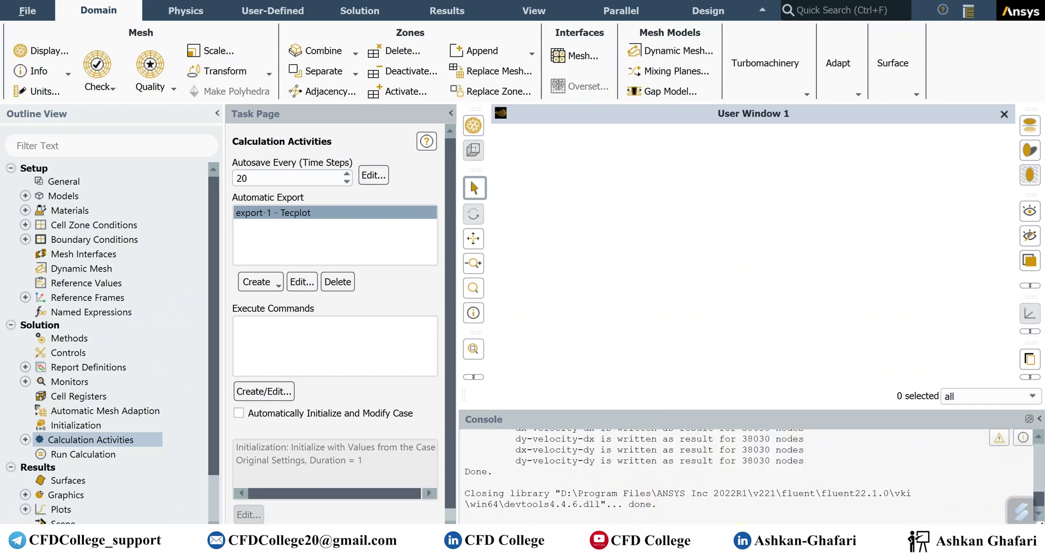